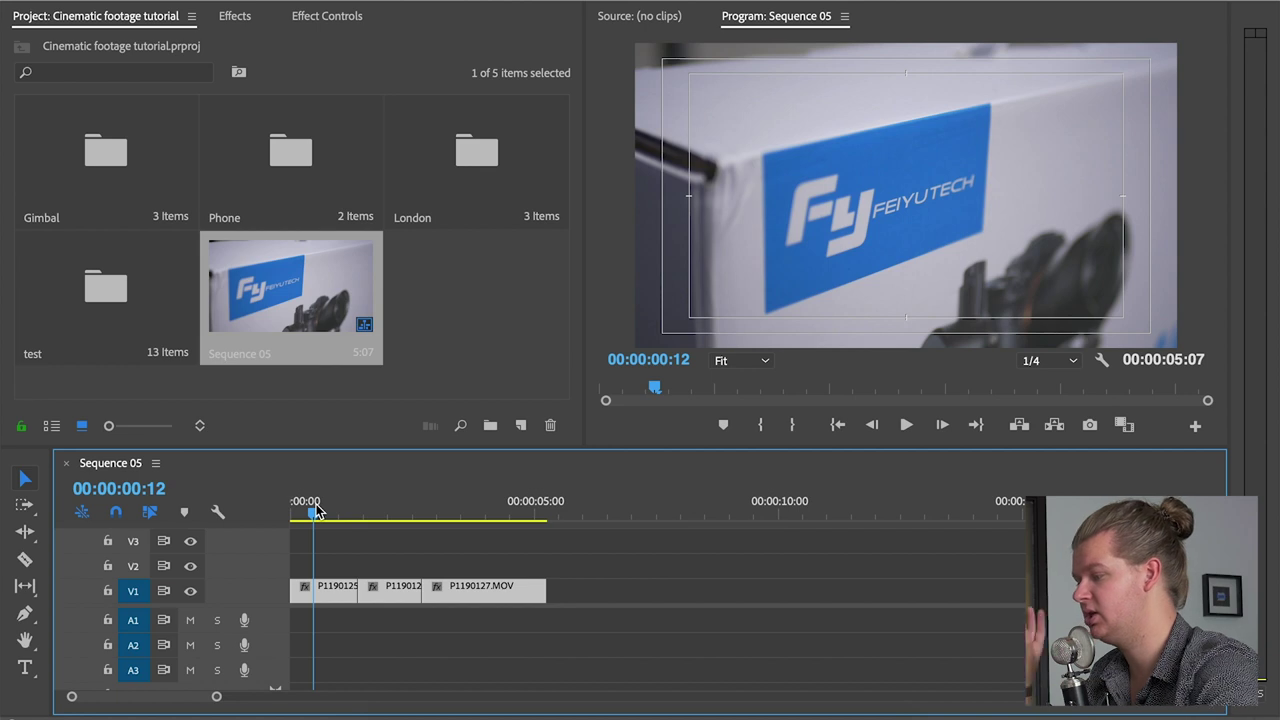
Import 21-9_aspect_ratio_bars.png and place it on V2 above the gimbal clips.
{"action": "left_click_drag", "start_coordinate": [315, 512], "coordinate": [462, 306]}
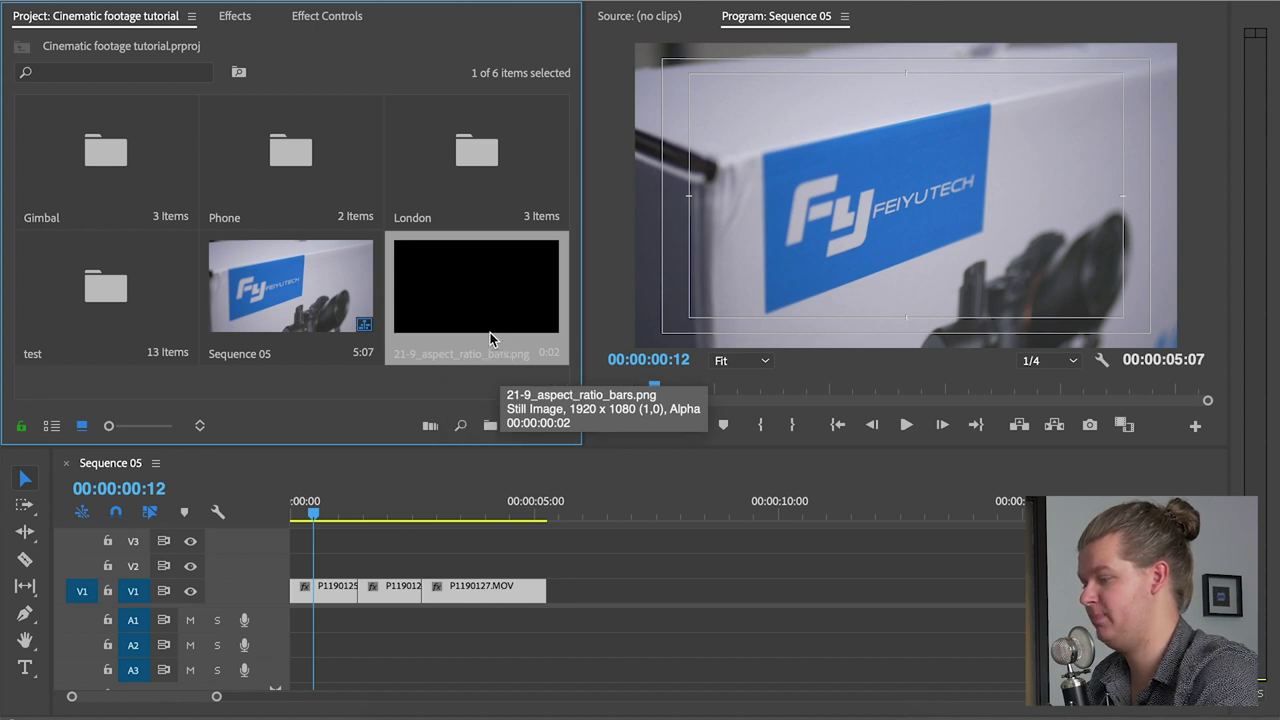
{"action": "left_click_drag", "start_coordinate": [490, 332], "coordinate": [300, 565]}
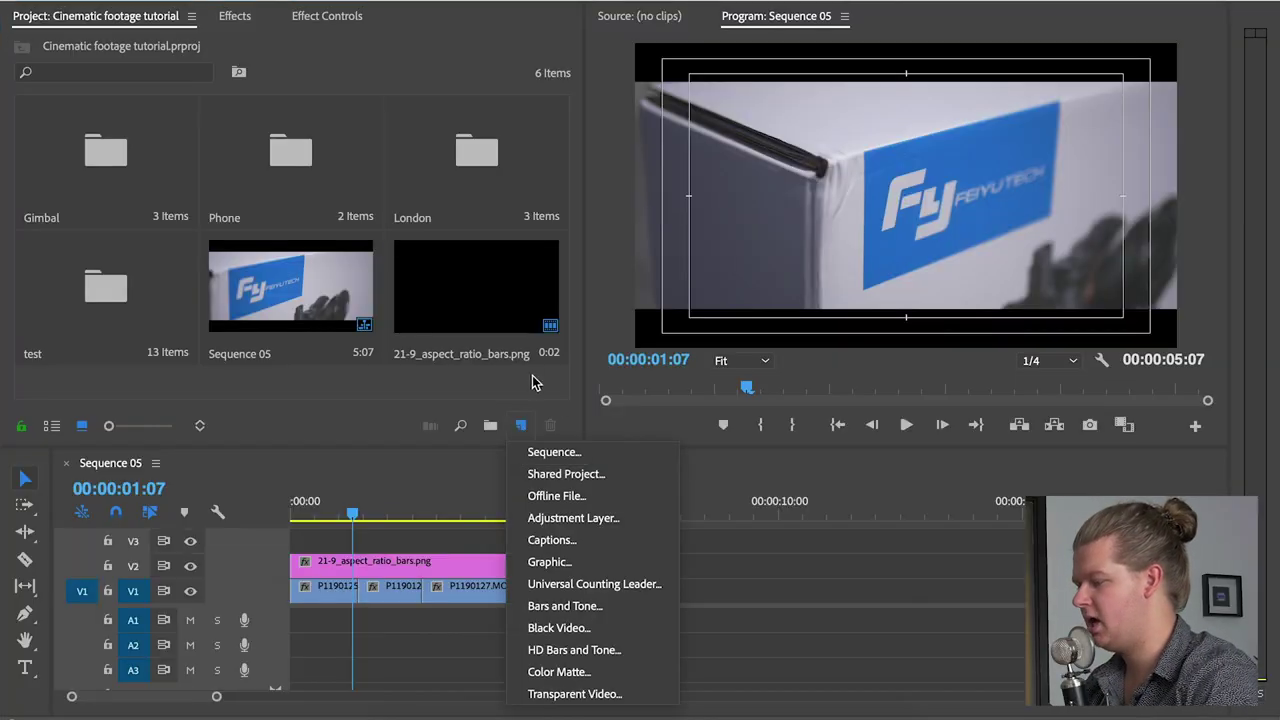
Start a new sequence in Custom editing mode with a 2560 × 1080 frame, then switch to Chrome.
{"action": "left_click", "coordinate": [552, 452]}
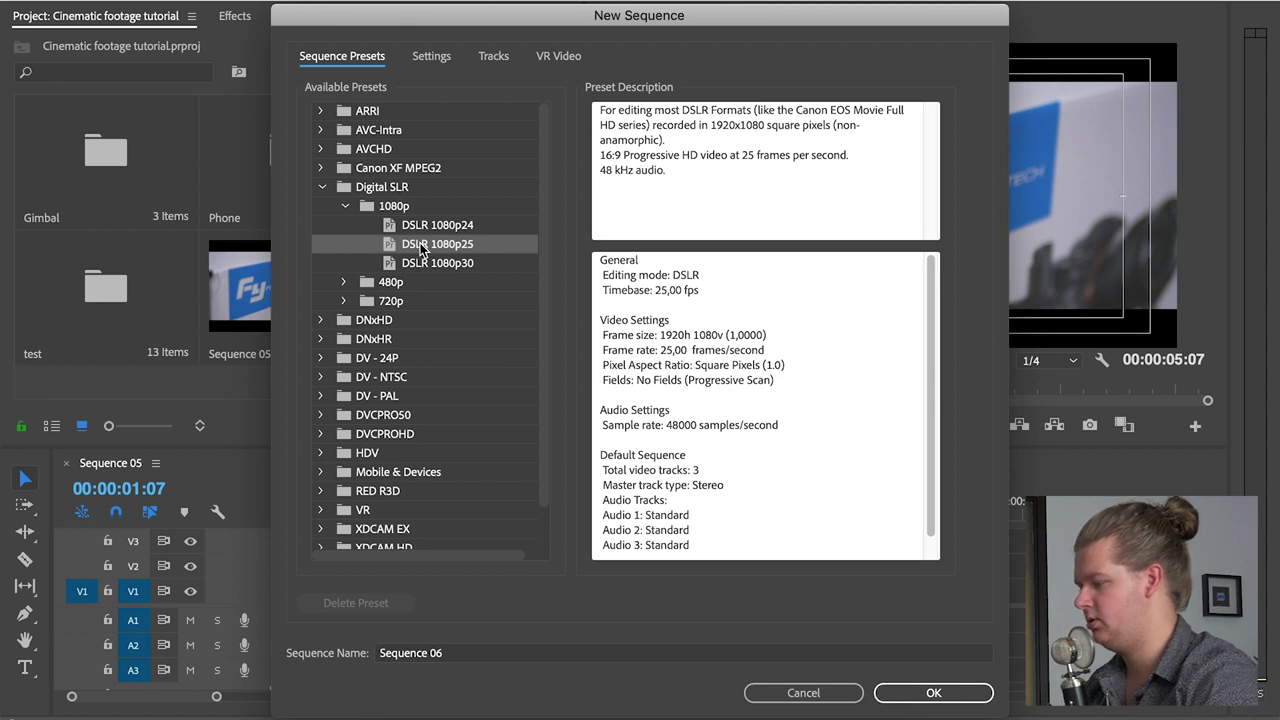
{"action": "left_click", "coordinate": [432, 58]}
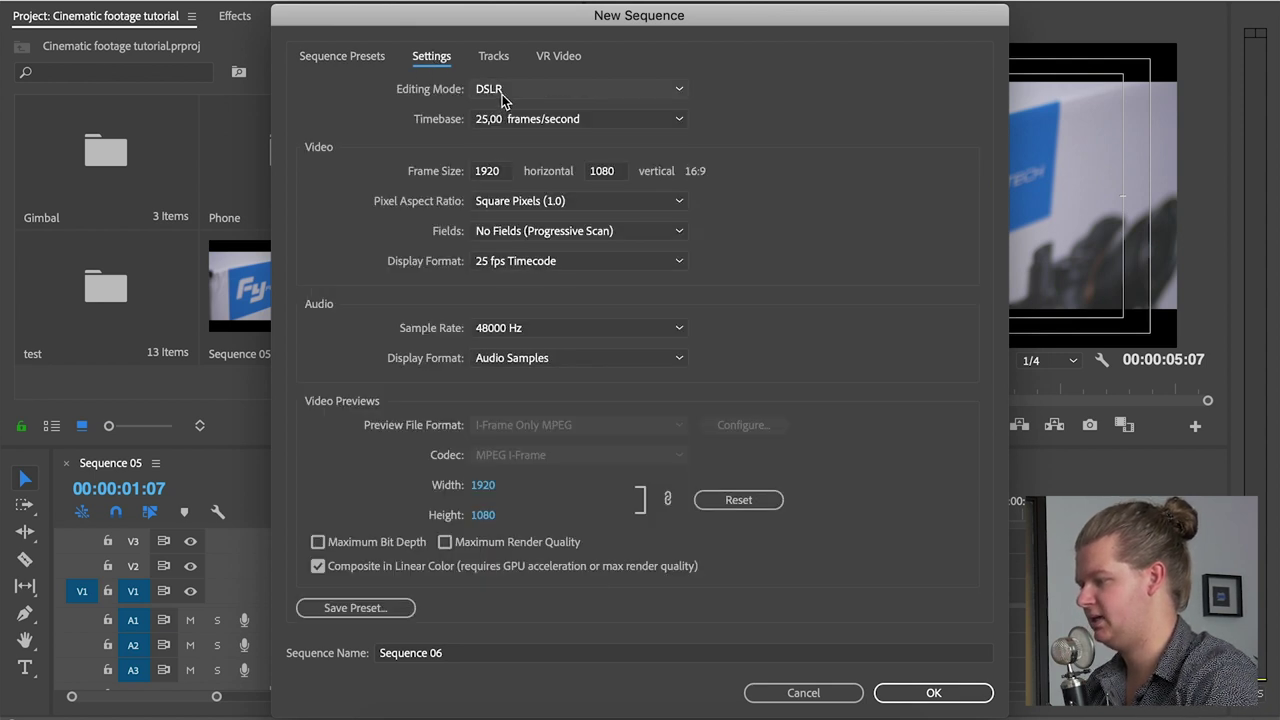
{"action": "left_click", "coordinate": [500, 92]}
{"action": "scroll", "coordinate": [525, 160], "scroll_direction": "up", "scroll_amount": 5}
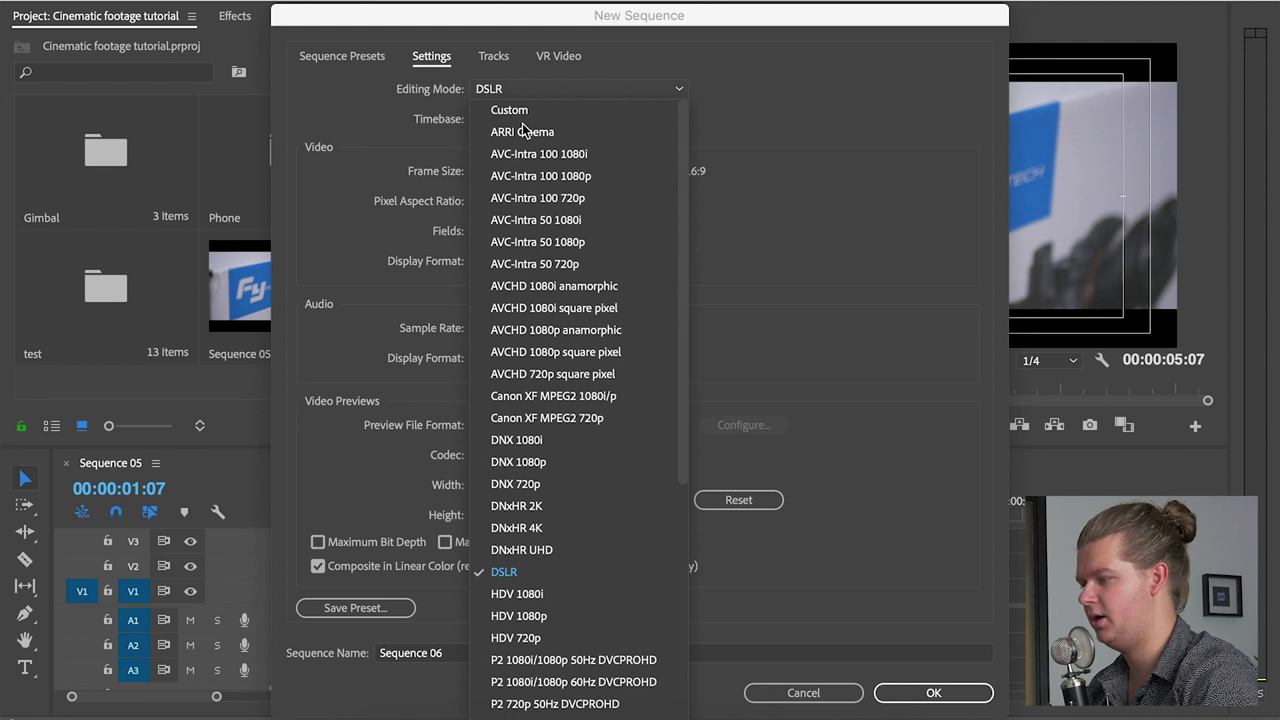
{"action": "left_click", "coordinate": [519, 117]}
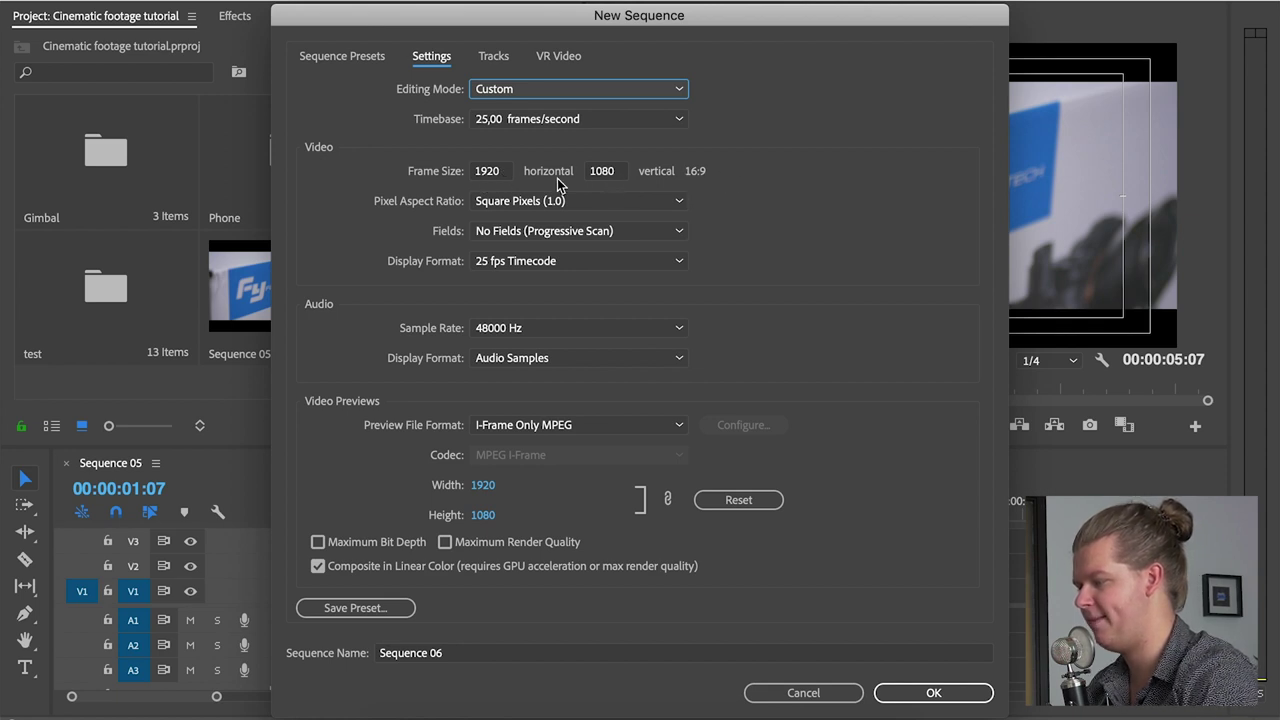
{"action": "left_click", "coordinate": [489, 173]}
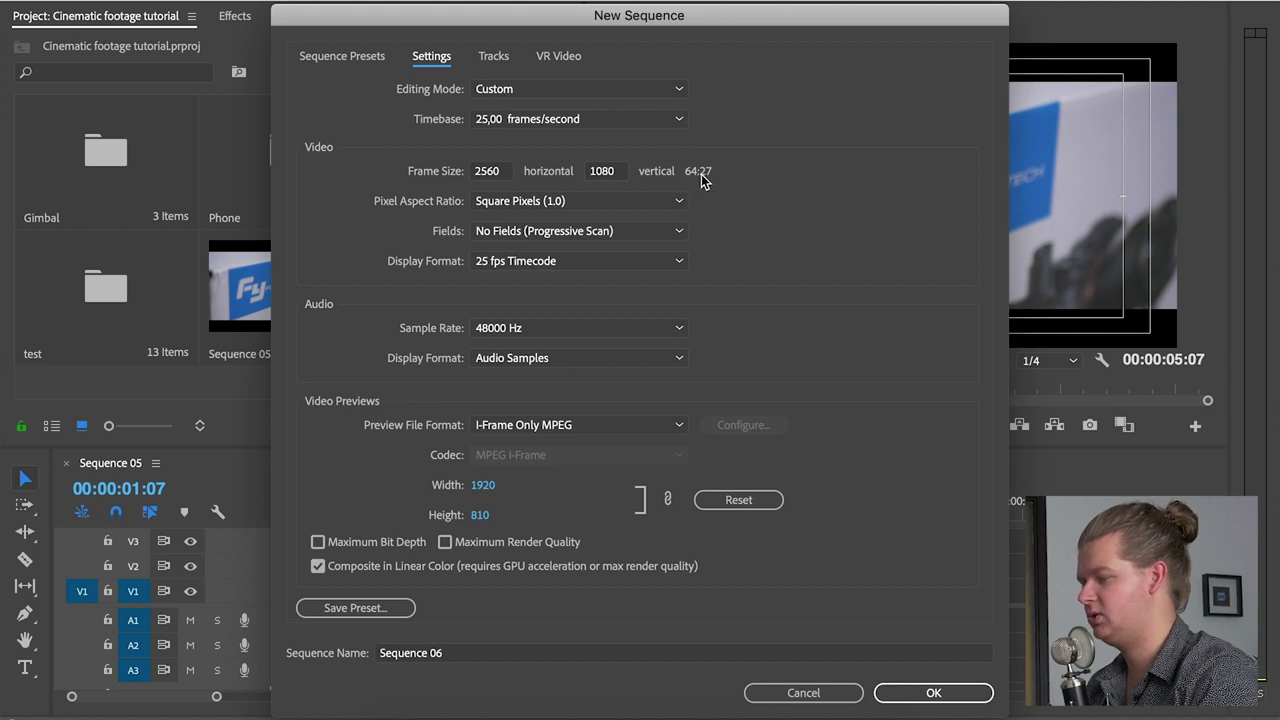
{"action": "left_click", "coordinate": [460, 702]}
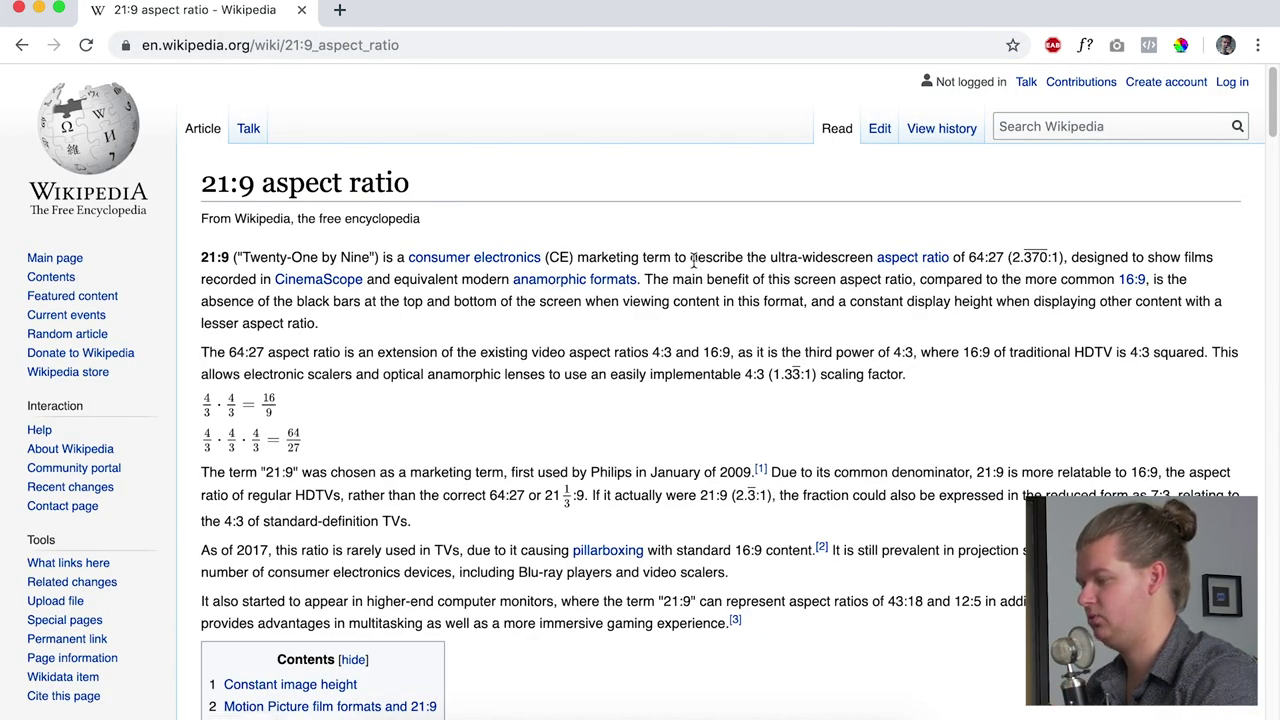
Highlight the Wikipedia passage stating 21:9 is 64:27, then clear the selection.
{"action": "left_click_drag", "start_coordinate": [690, 257], "coordinate": [855, 253]}
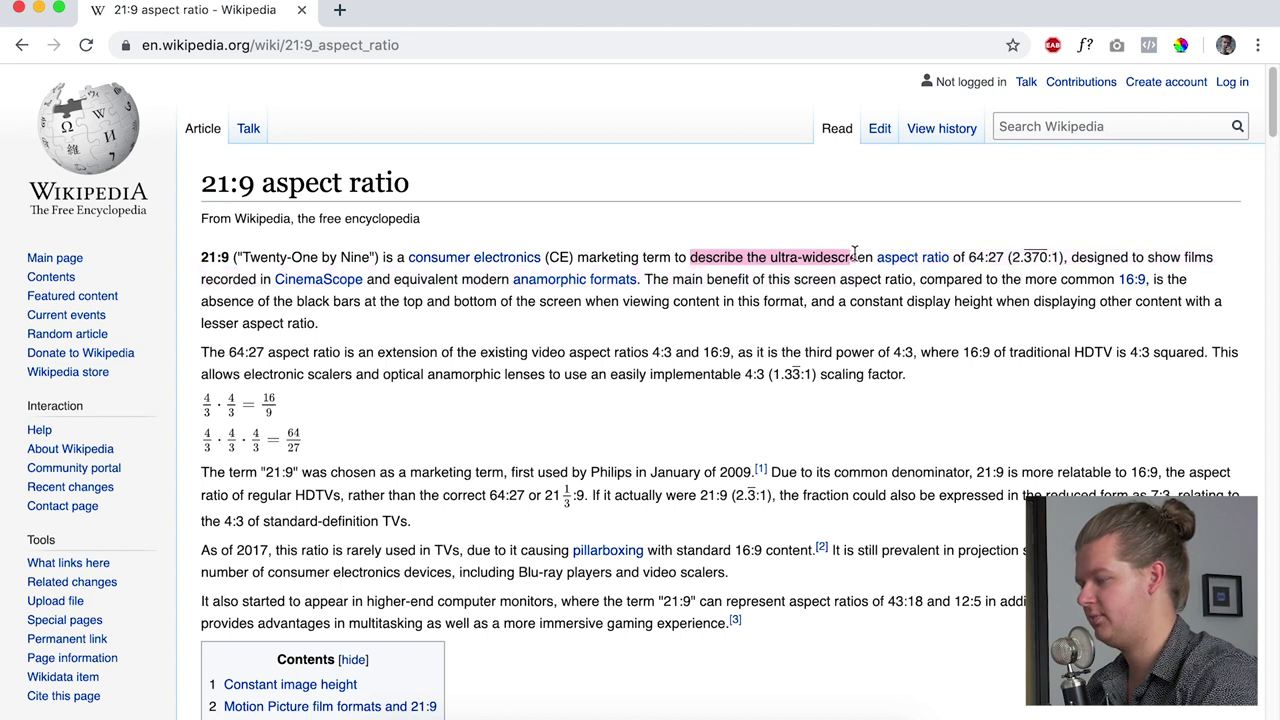
{"action": "left_click", "coordinate": [988, 259]}
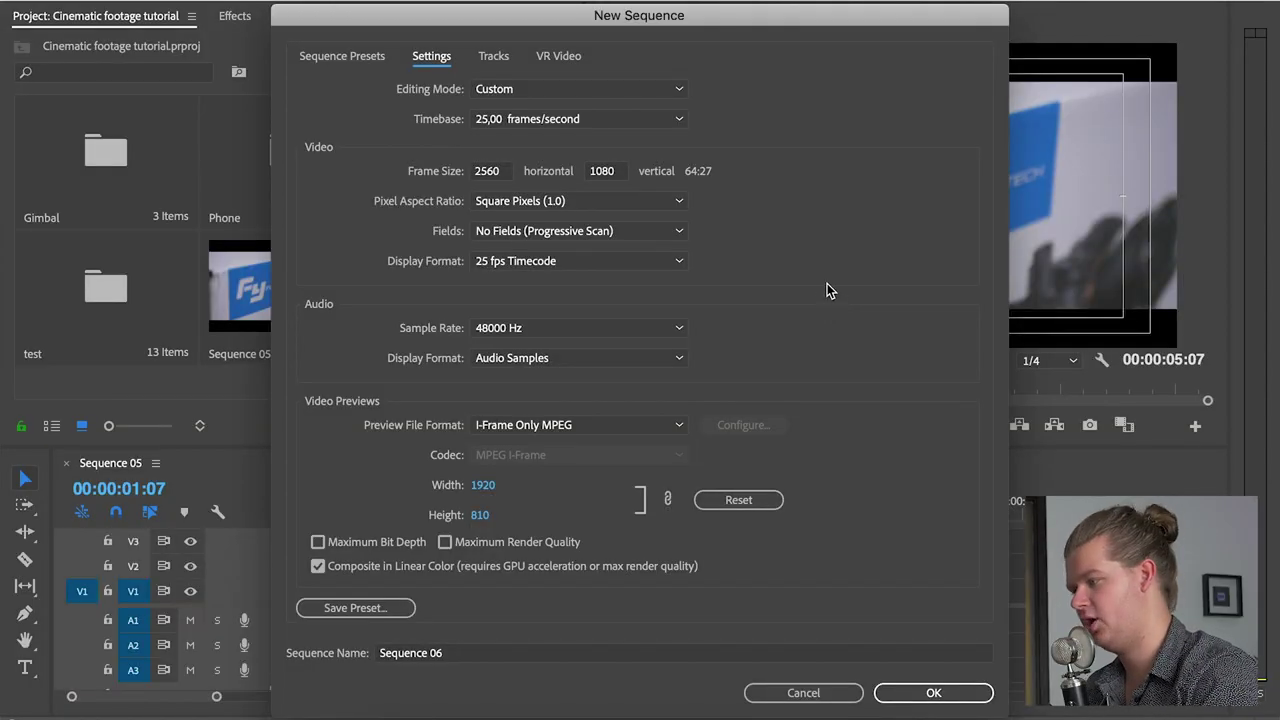
Confirm the New Sequence dialog to create Sequence 06 at 2560 × 1080.
{"action": "left_click", "coordinate": [929, 694]}
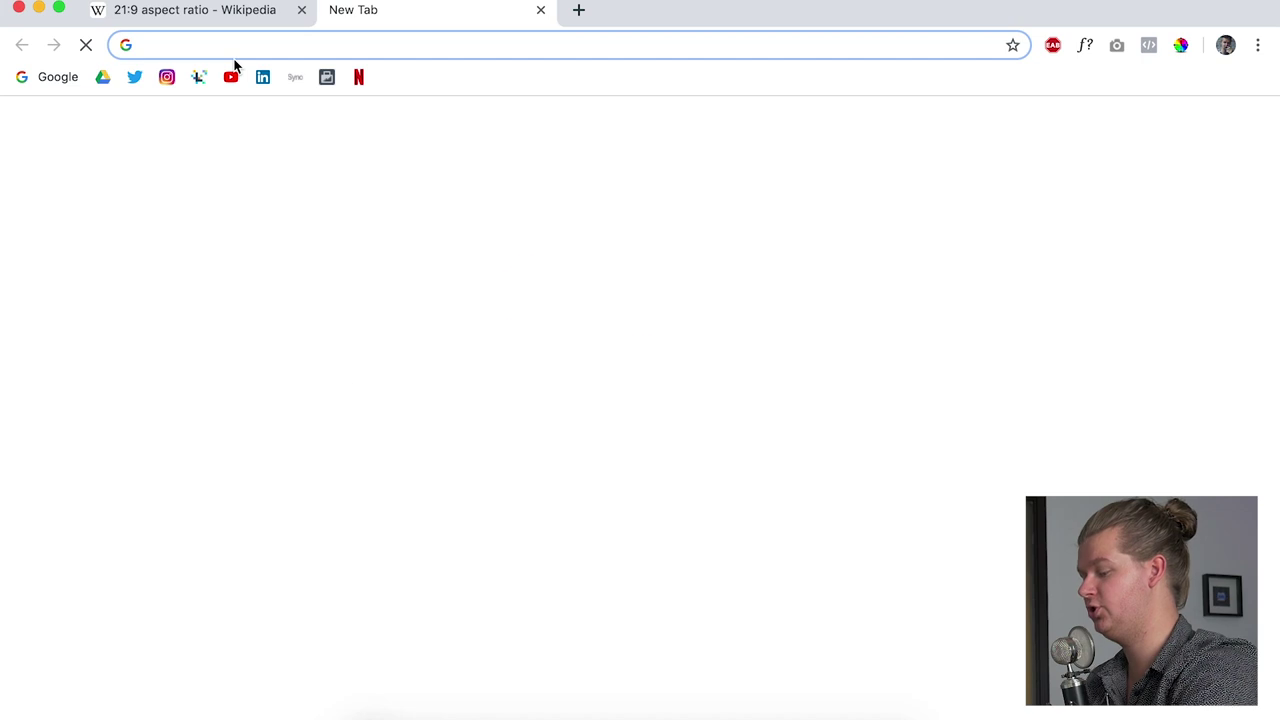
Type 'yout' into Chrome's address bar to head to YouTube.
{"action": "type", "text": "yout"}
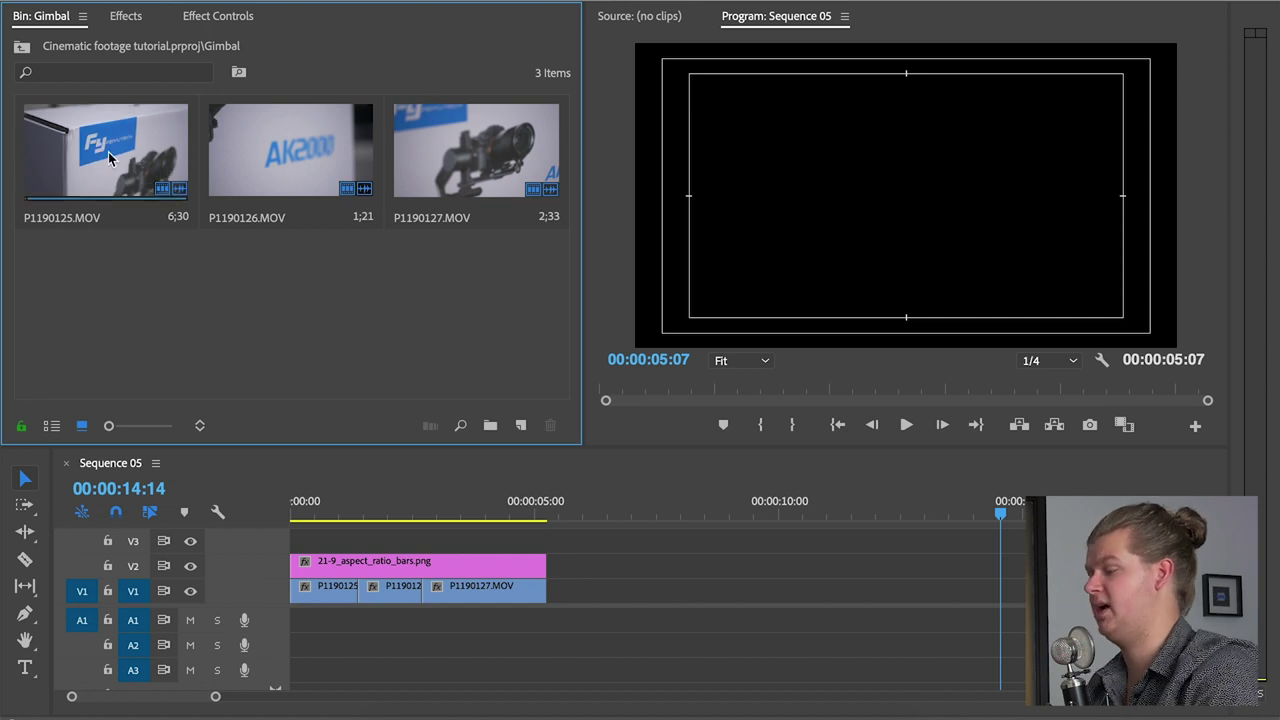
Interpret P1190125.MOV footage at an assumed frame rate of 25 fps.
{"action": "left_click", "coordinate": [110, 158]}
{"action": "right_click", "coordinate": [101, 160]}
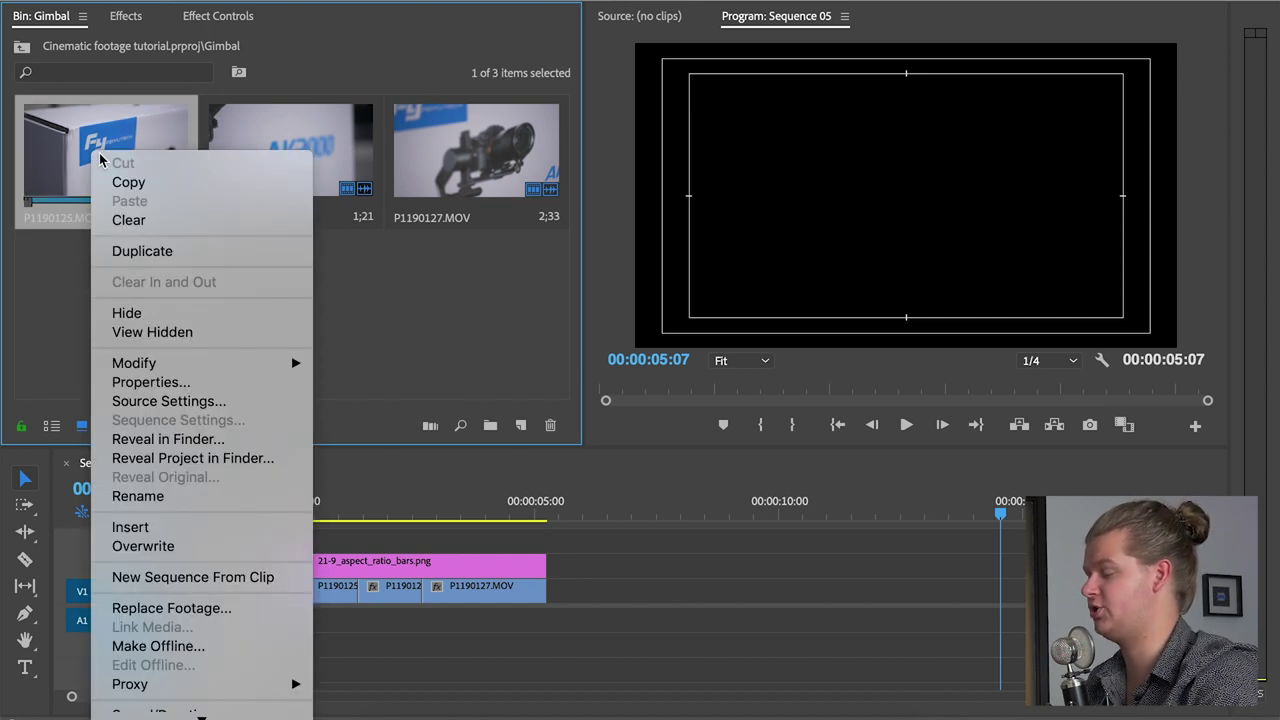
{"action": "scroll", "coordinate": [180, 400], "scroll_direction": "down", "scroll_amount": 3}
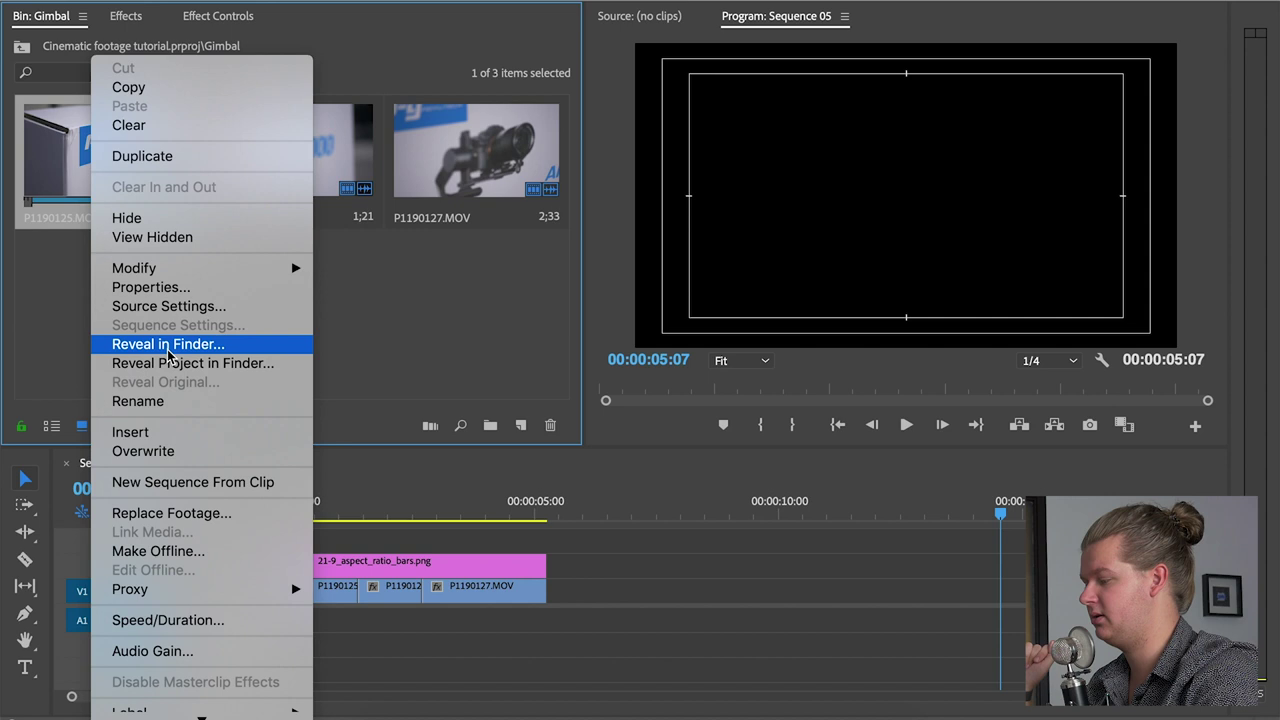
{"action": "mouse_move", "coordinate": [176, 277]}
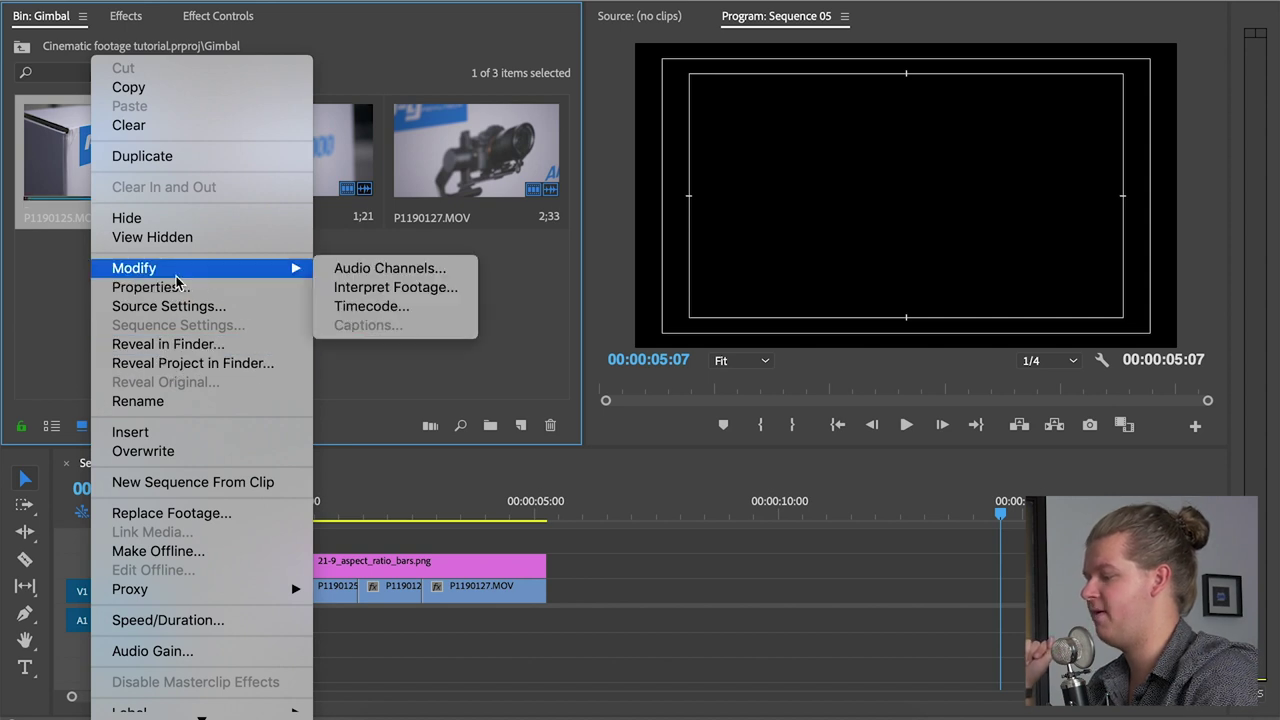
{"action": "left_click", "coordinate": [380, 297]}
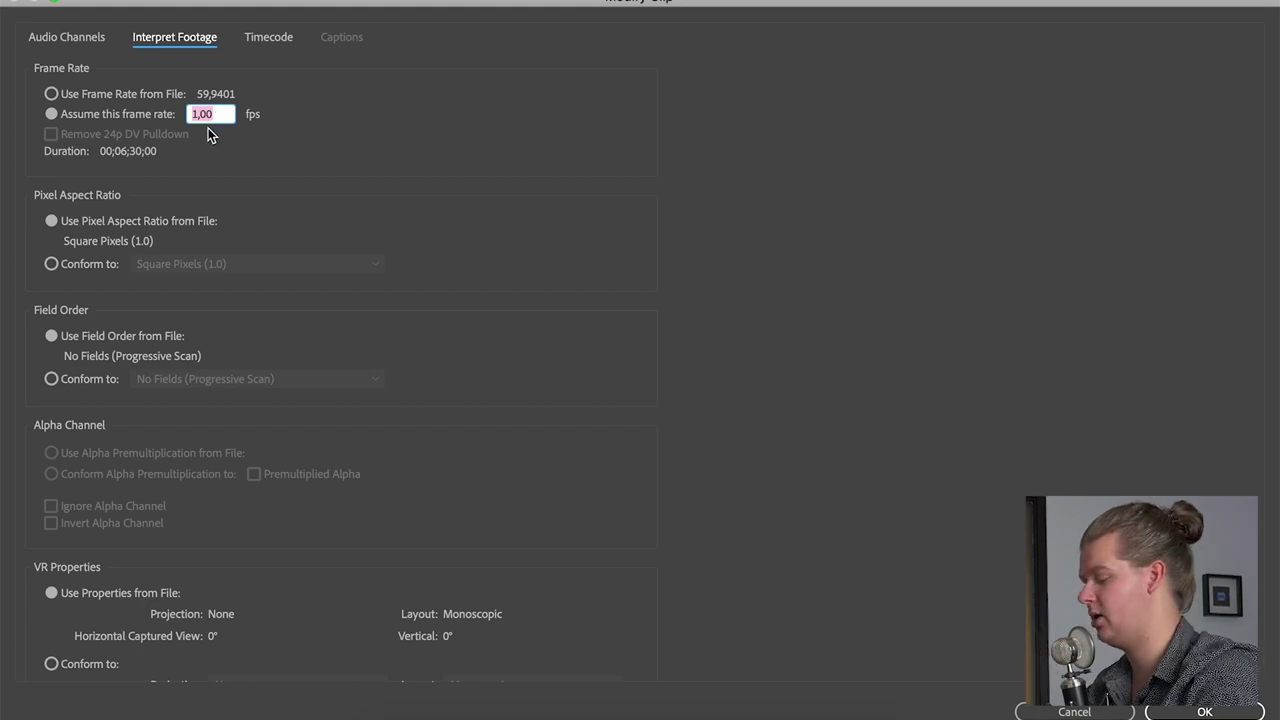
{"action": "type", "text": "25"}
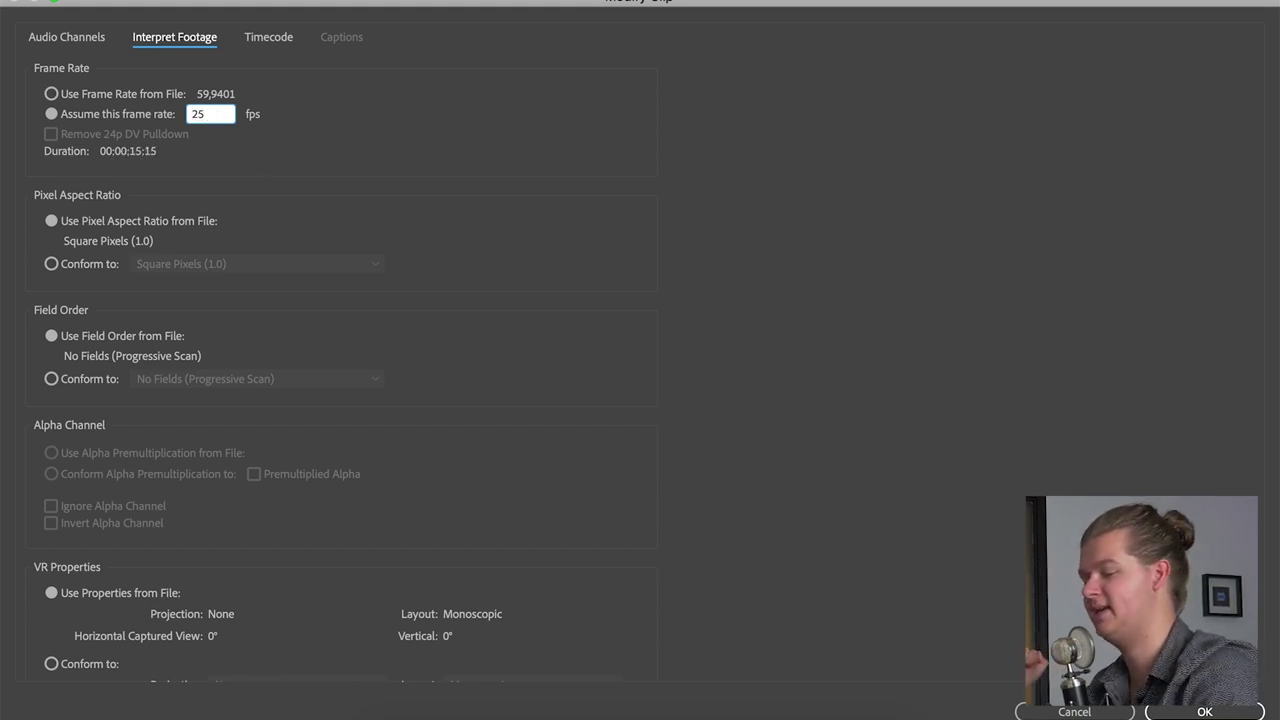
{"action": "left_click", "coordinate": [1204, 711]}
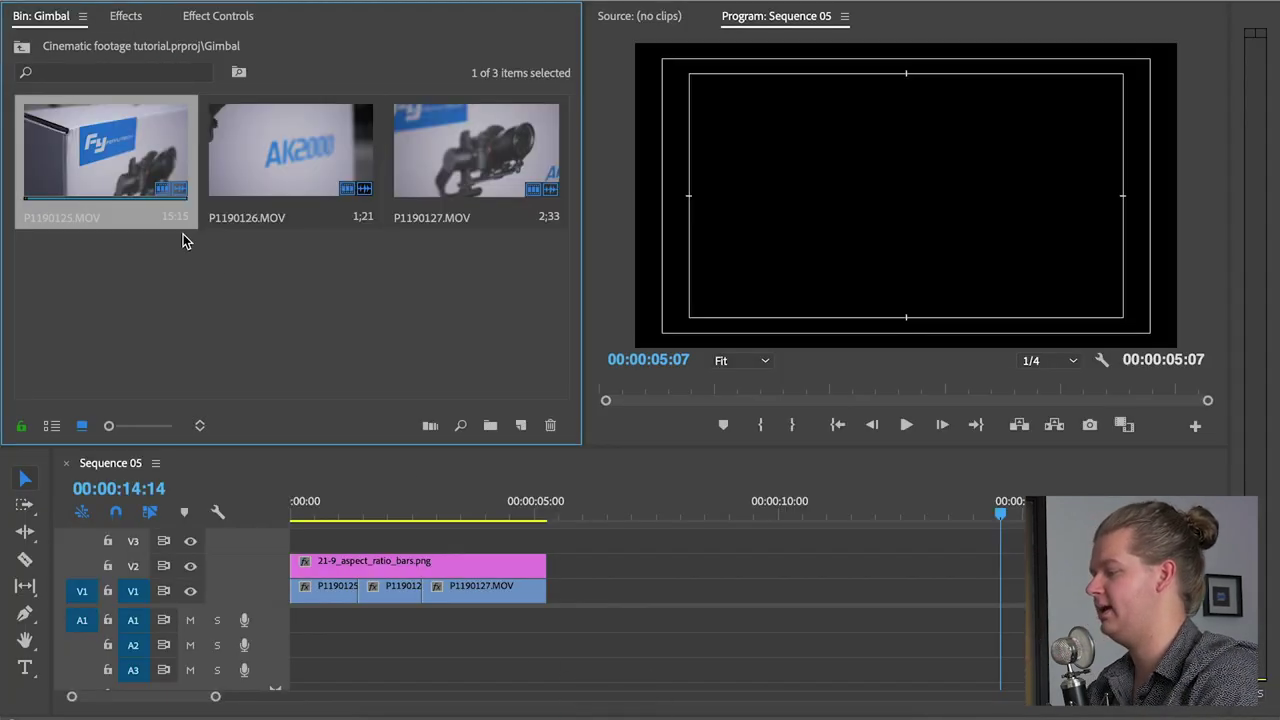
Place P1190125.MOV on V1 under the bars and play the sequence.
{"action": "left_click_drag", "start_coordinate": [120, 167], "coordinate": [694, 586]}
{"action": "key", "text": "space"}
{"action": "scroll", "coordinate": [974, 538], "scroll_direction": "down", "scroll_amount": 5}
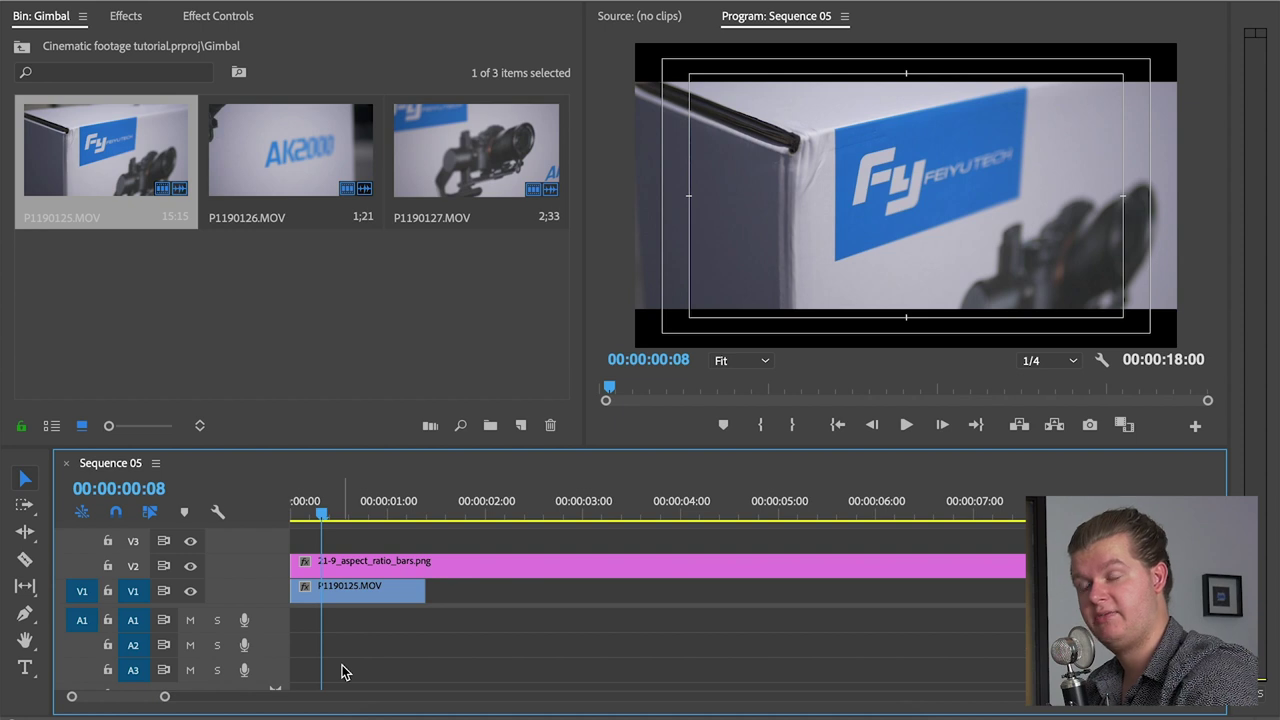
Set the V1 clip P1190125.MOV to 50% speed via Speed/Duration.
{"action": "right_click", "coordinate": [349, 597]}
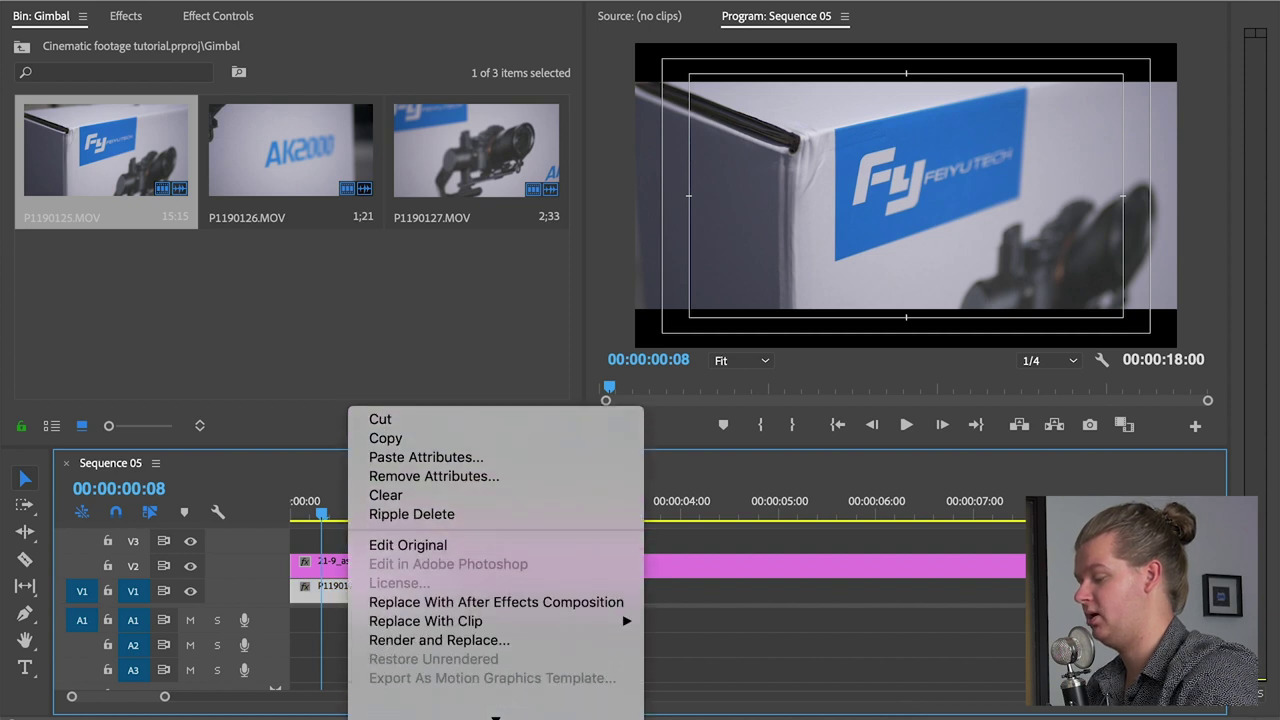
{"action": "scroll", "coordinate": [435, 685], "scroll_direction": "down", "scroll_amount": 5}
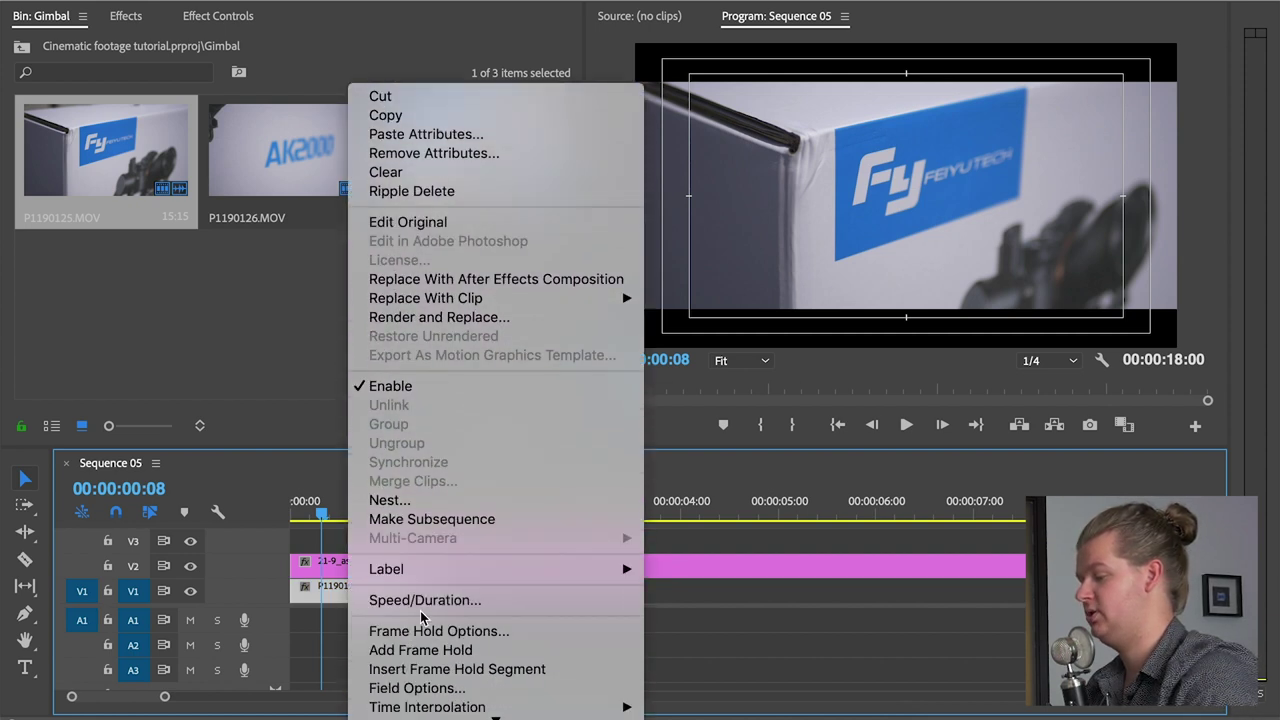
{"action": "left_click", "coordinate": [422, 600]}
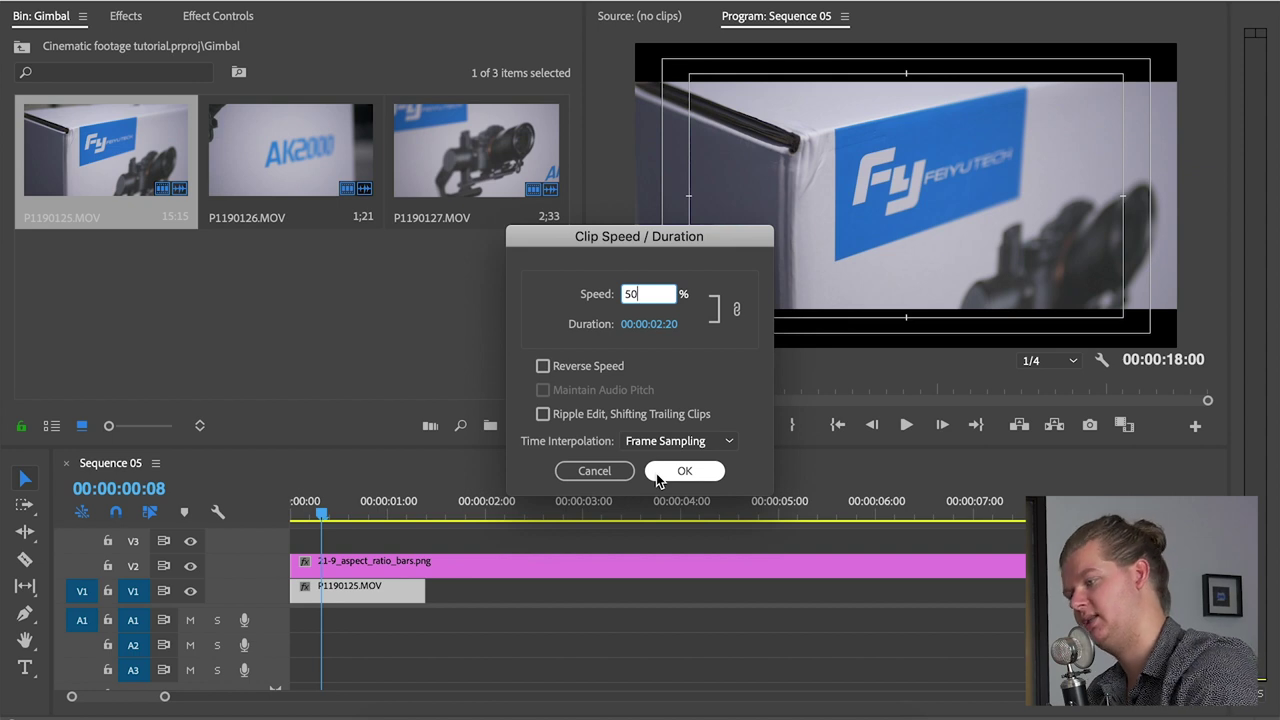
{"action": "left_click", "coordinate": [684, 471]}
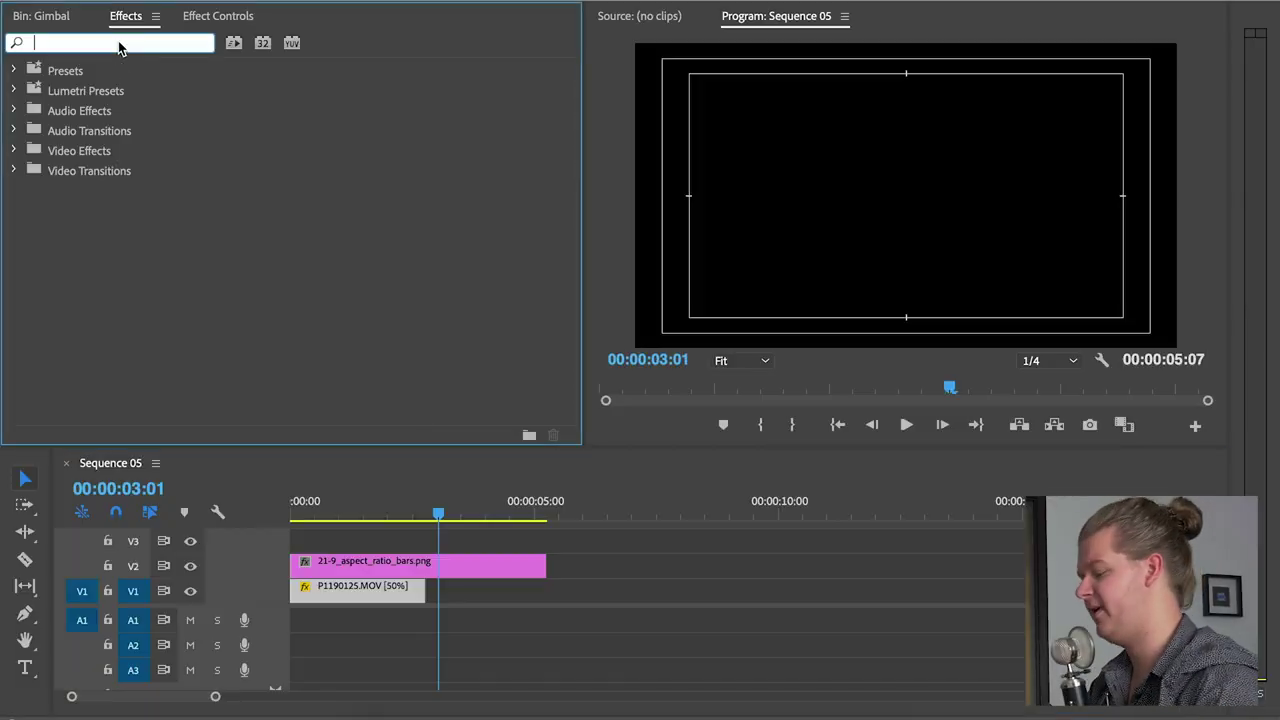
Apply Warp Stabilizer to the slowed clip, dismiss the speed-conflict warning, and undo it.
{"action": "type", "text": "warp"}
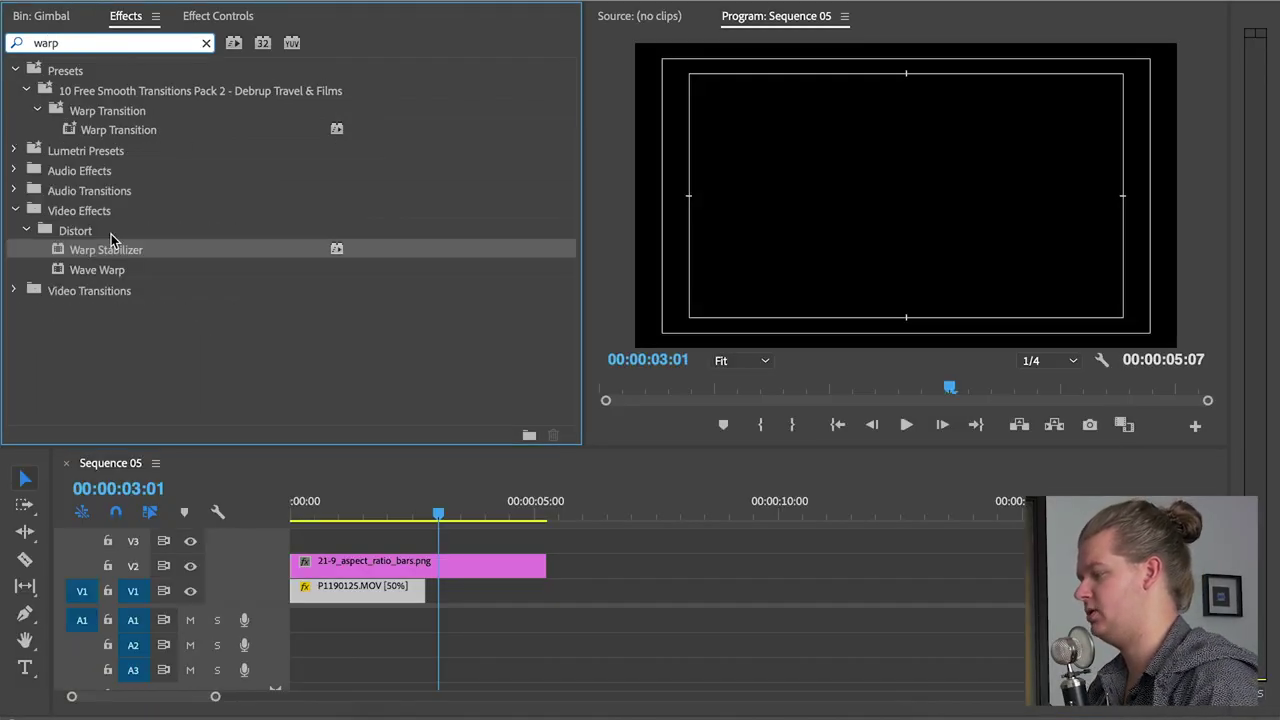
{"action": "left_click", "coordinate": [100, 254]}
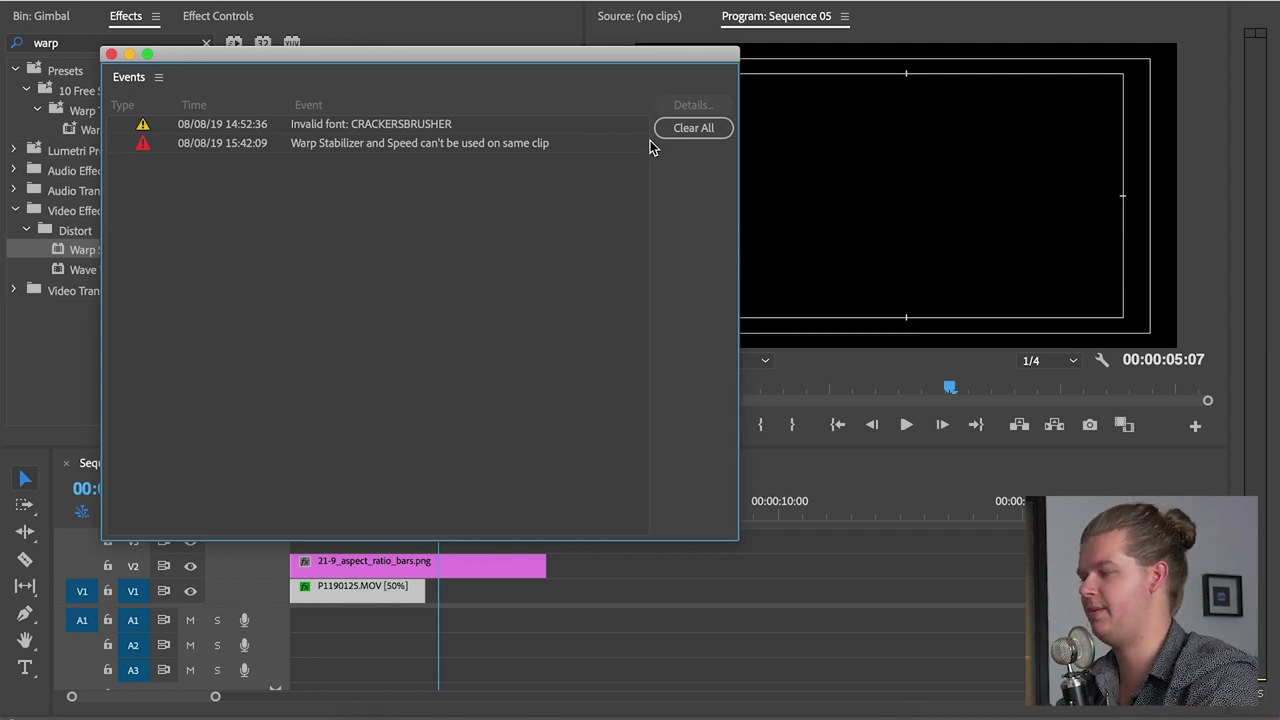
{"action": "left_click", "coordinate": [344, 495]}
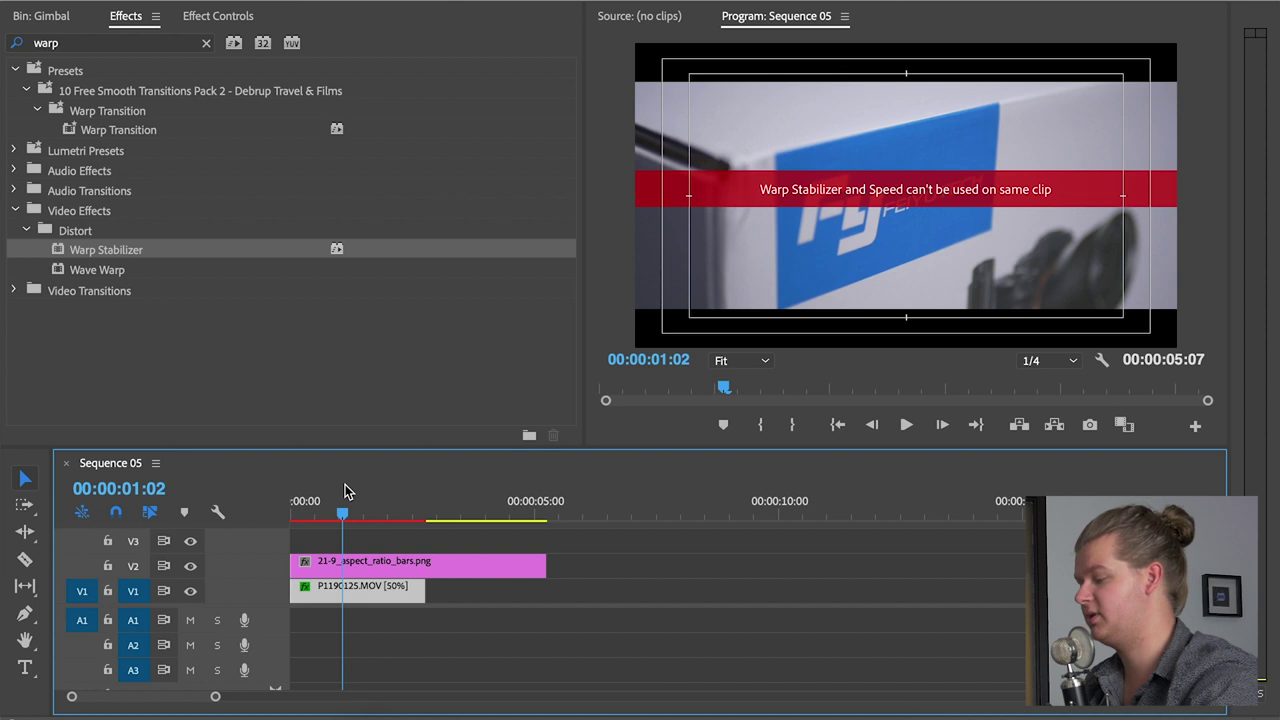
{"action": "key", "text": "ctrl+z"}
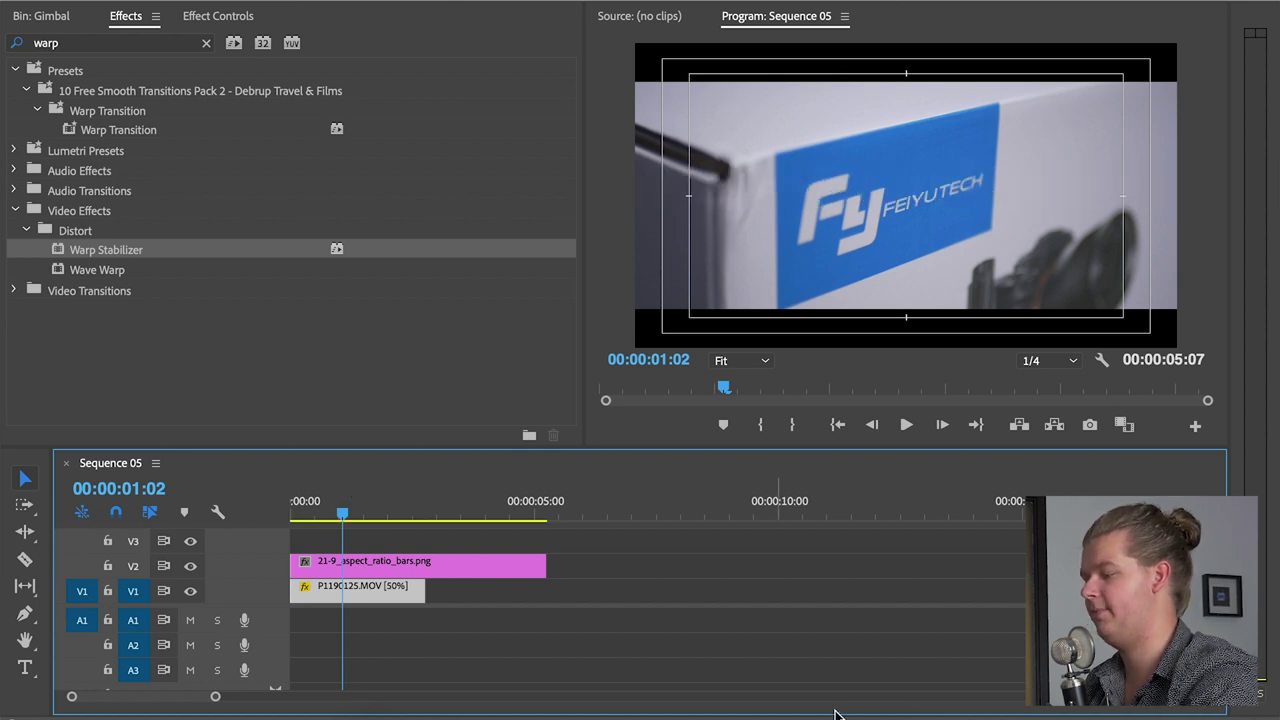
Nest P1190125.MOV as 'pretty name', apply Warp Stabilizer to it, and play back.
{"action": "key", "text": "d"}
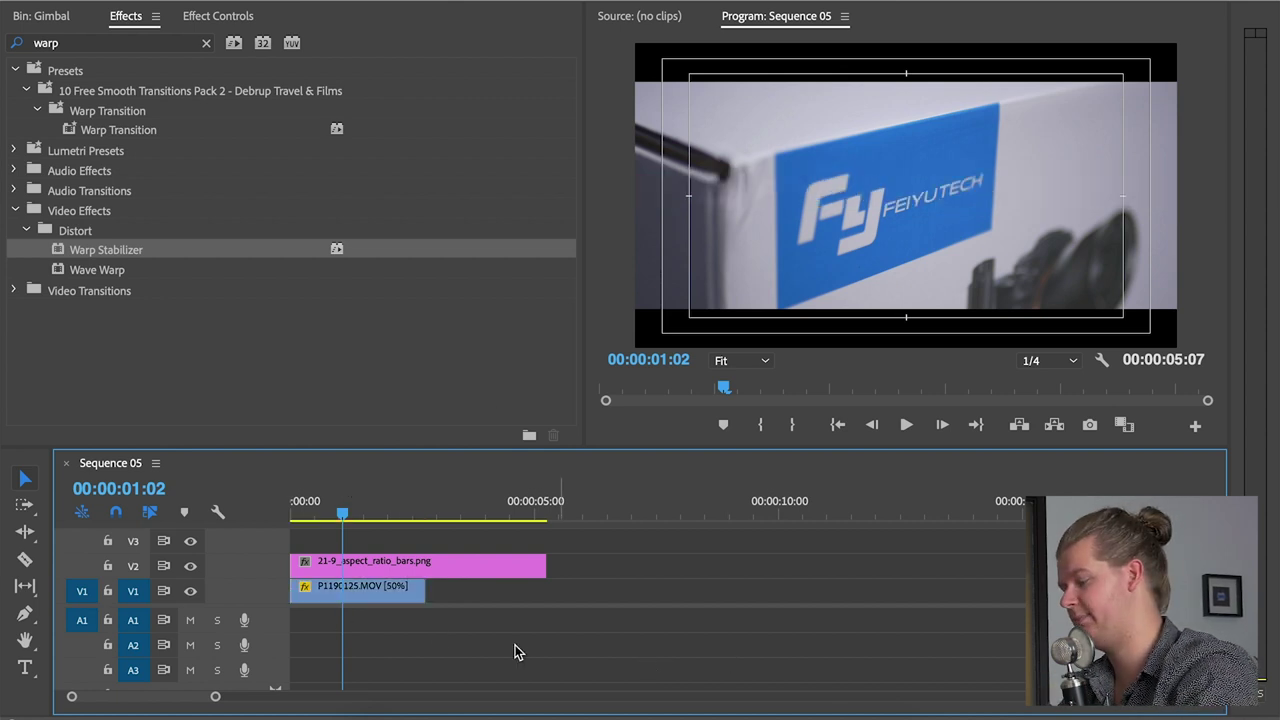
{"action": "right_click", "coordinate": [390, 590]}
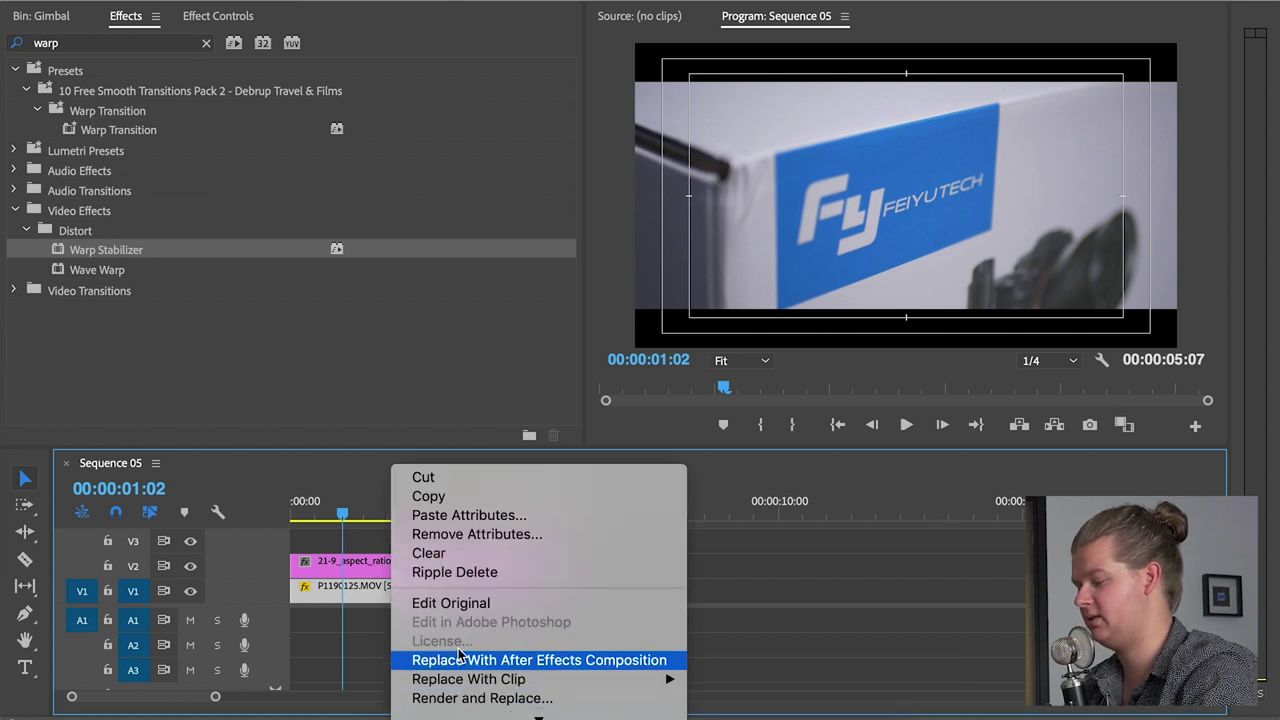
{"action": "left_click", "coordinate": [437, 692]}
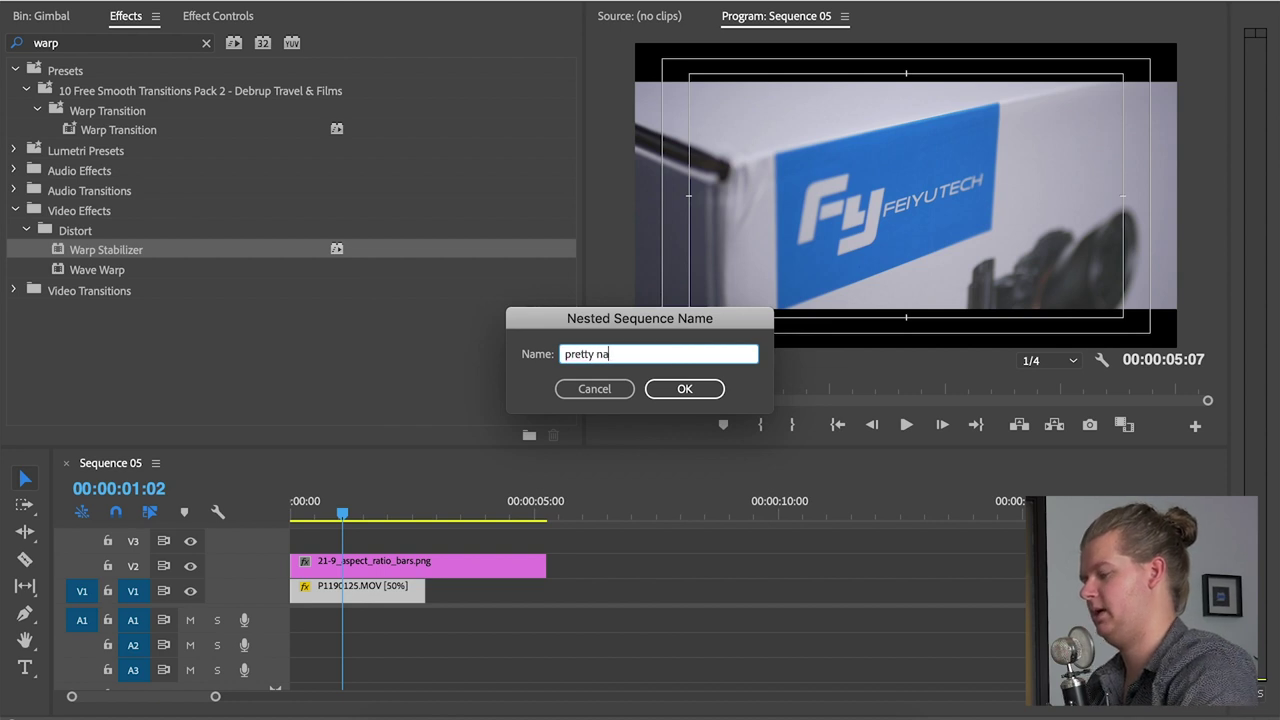
{"action": "left_click", "coordinate": [686, 392]}
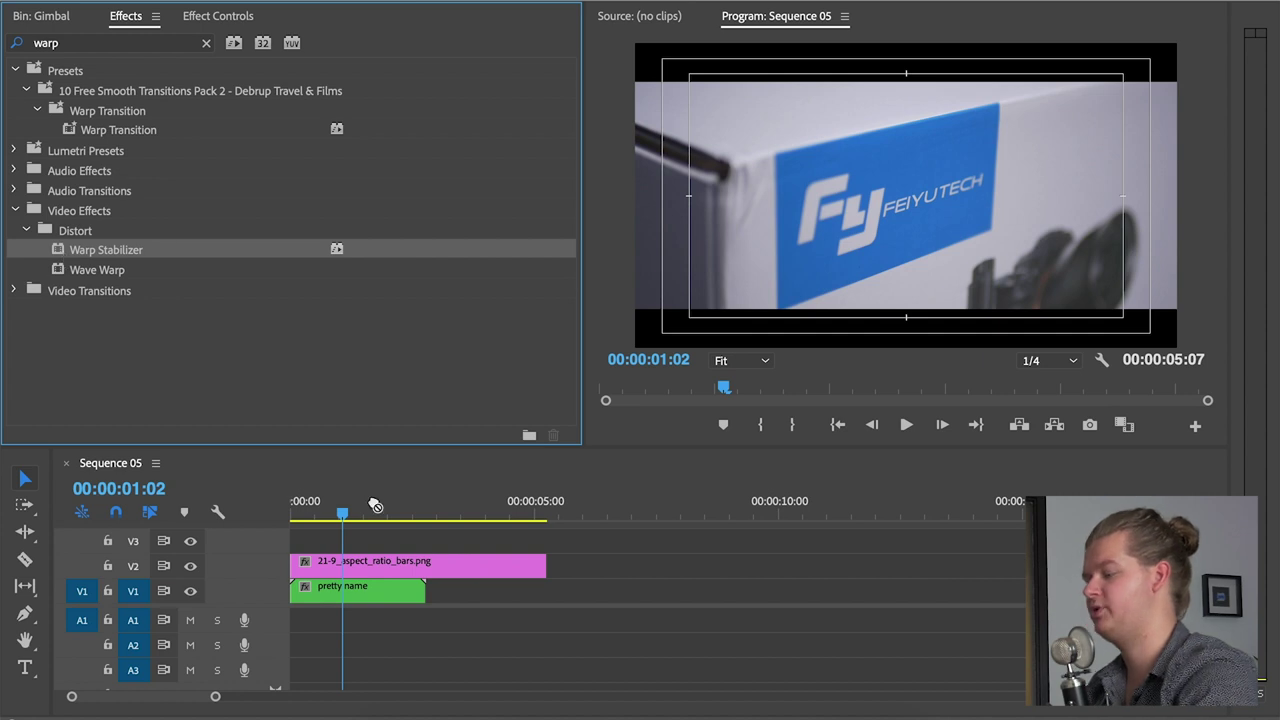
{"action": "left_click_drag", "start_coordinate": [374, 505], "coordinate": [350, 592]}
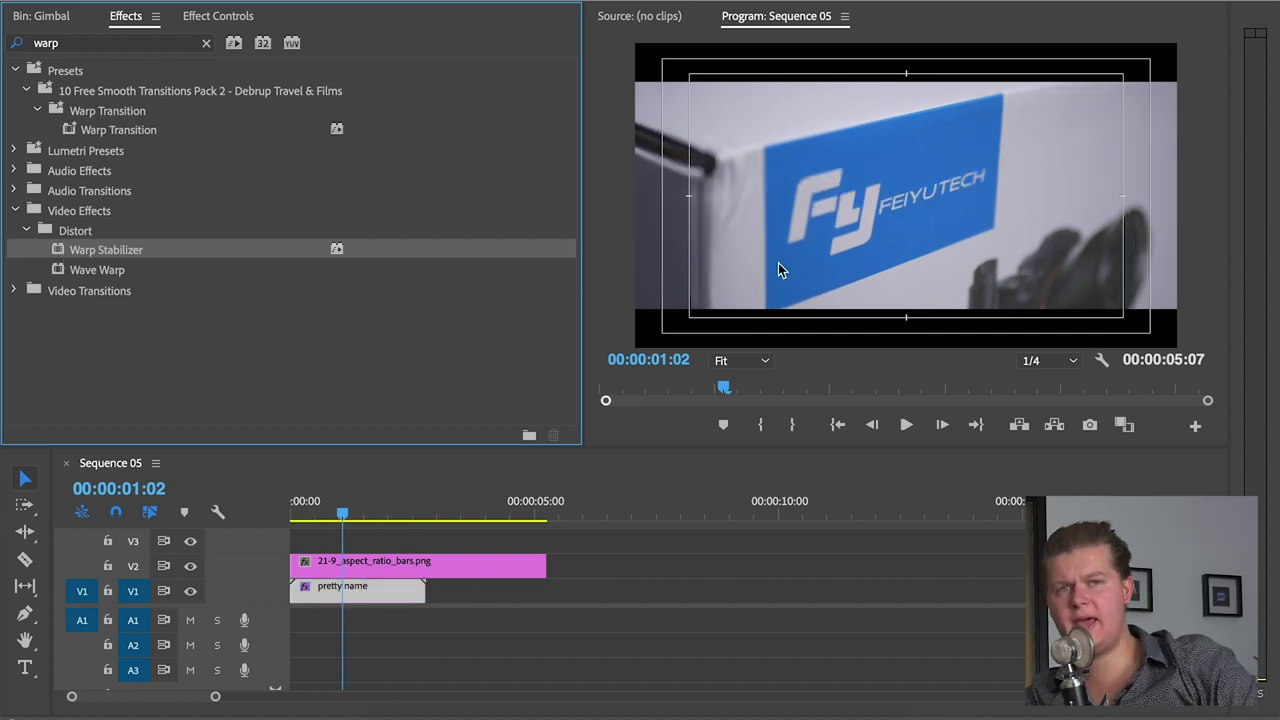
{"action": "key", "text": "space"}
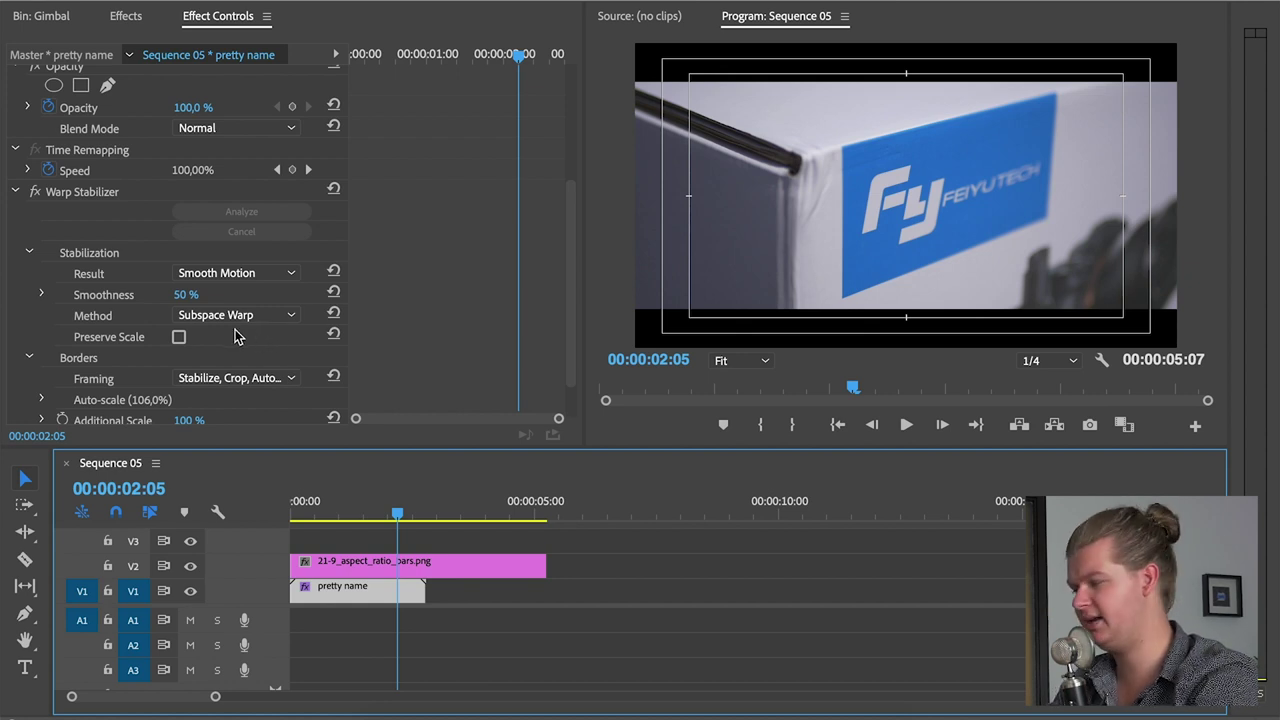
Lower the nested clip's Warp Stabilizer smoothness to 20%.
{"action": "left_click", "coordinate": [186, 294]}
{"action": "type", "text": "20"}
{"action": "key", "text": "Return"}
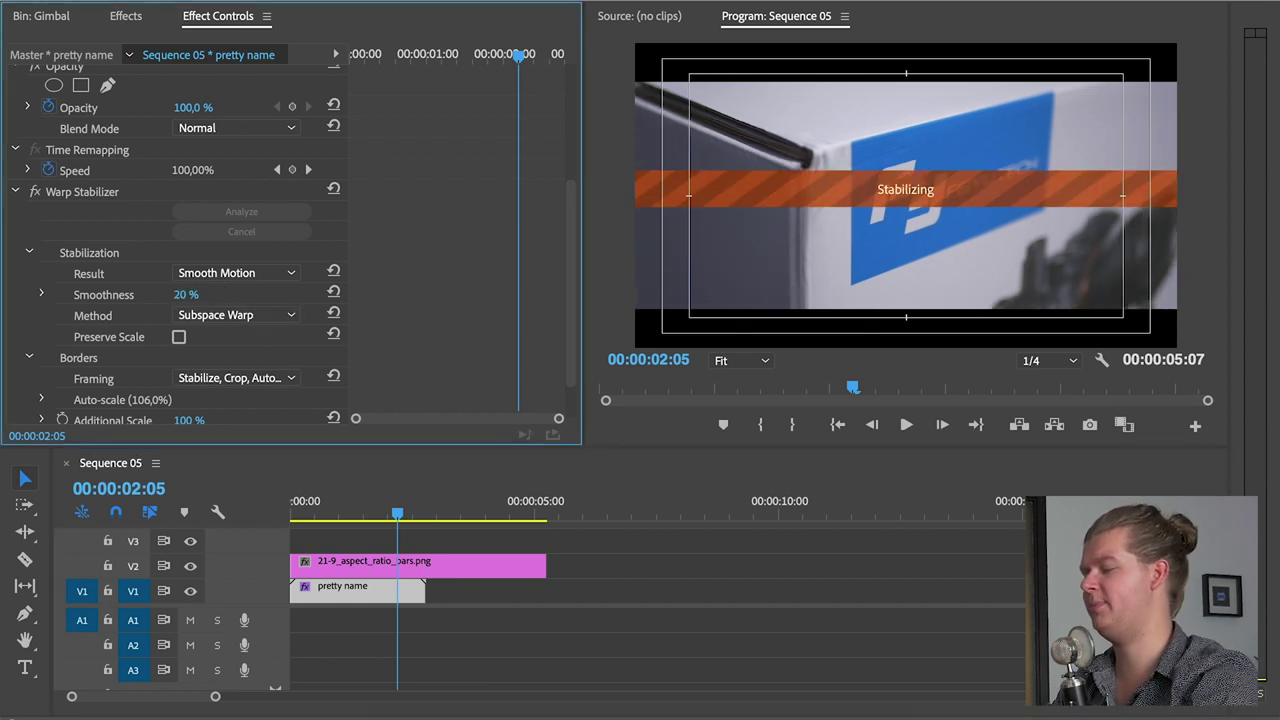
Replay the re-stabilised shot from the start of the sequence.
{"action": "left_click_drag", "start_coordinate": [333, 510], "coordinate": [280, 514]}
{"action": "key", "text": "space"}
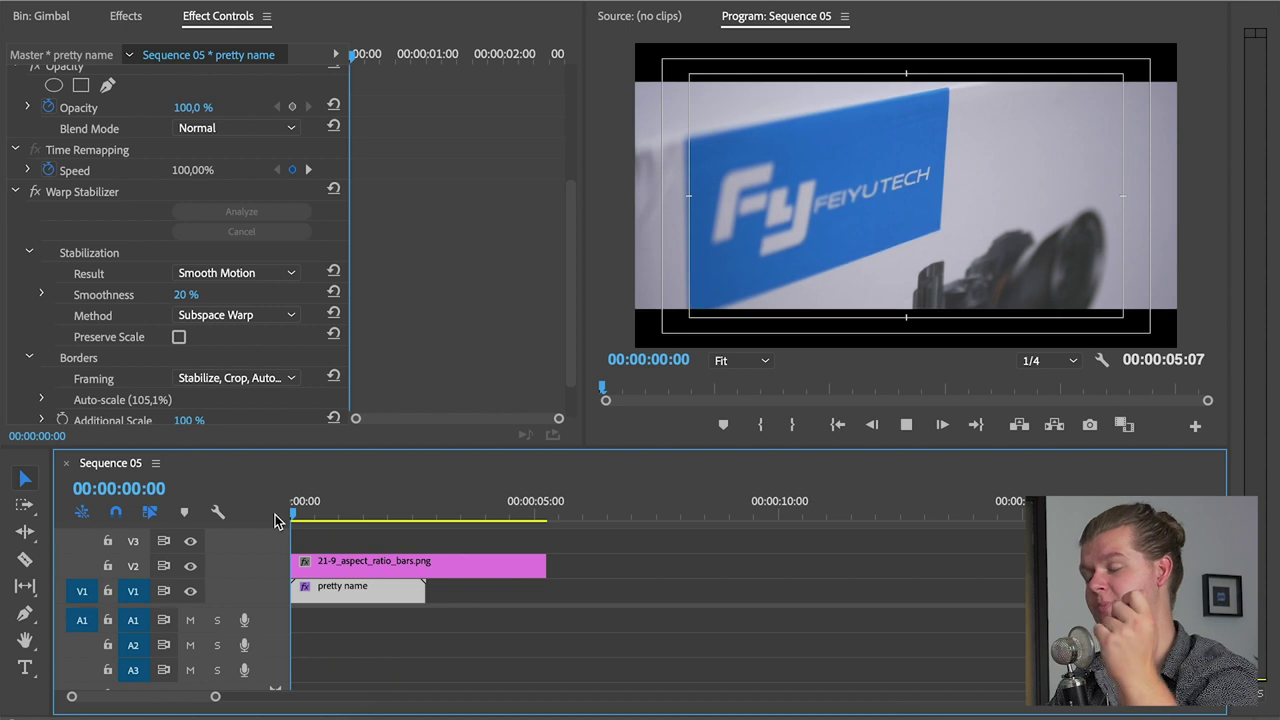
{"action": "key", "text": "space"}
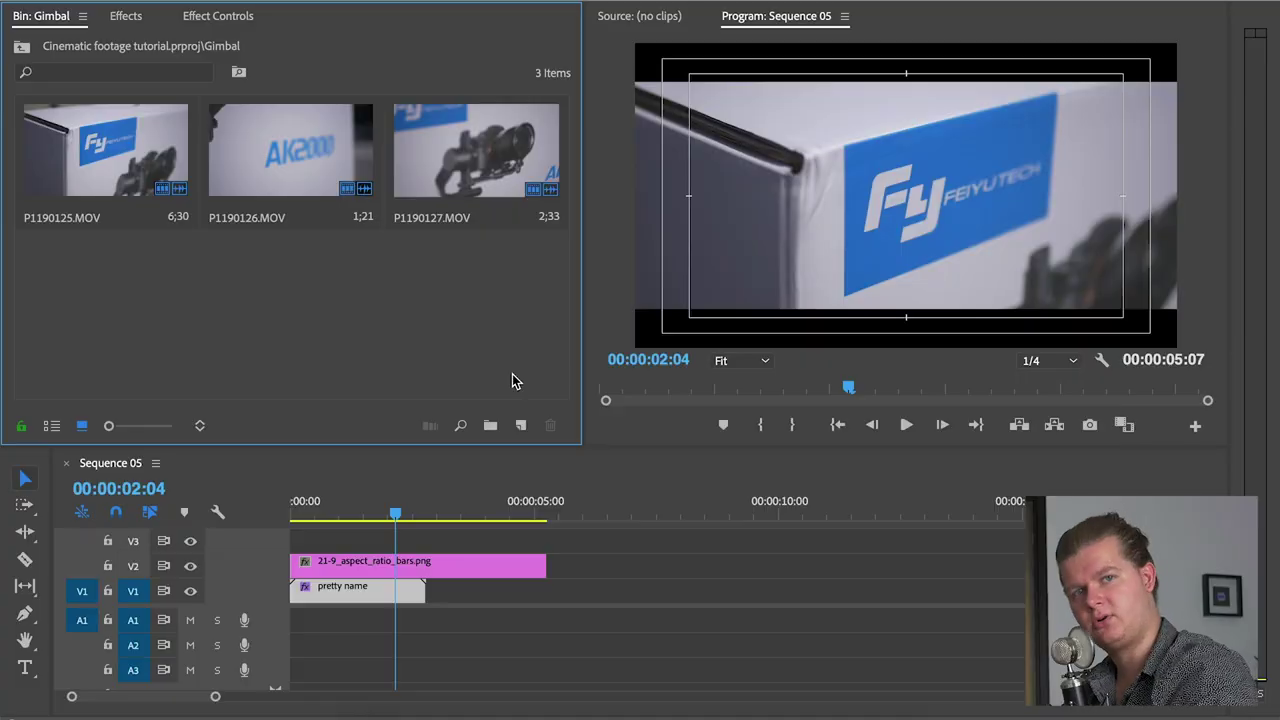
Create a new 1920x1080 Adjustment Layer in the project bin.
{"action": "left_click", "coordinate": [520, 425]}
{"action": "left_click", "coordinate": [608, 519]}
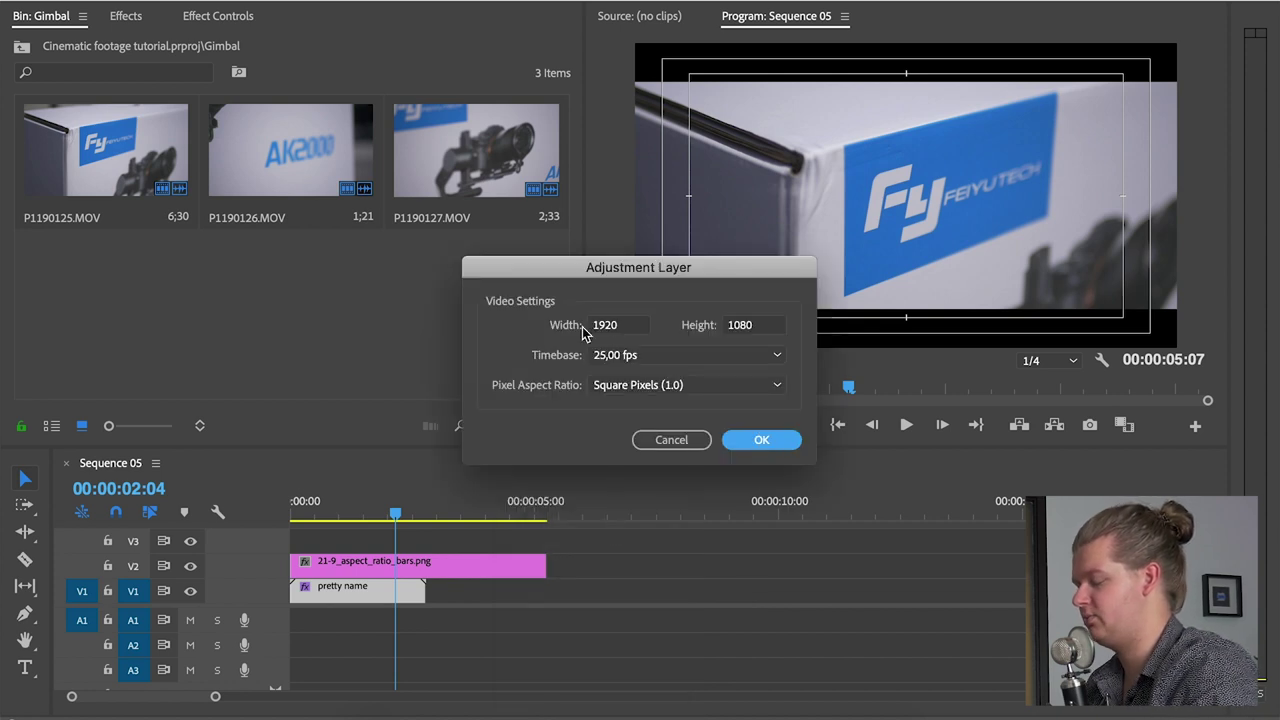
{"action": "left_click", "coordinate": [791, 438]}
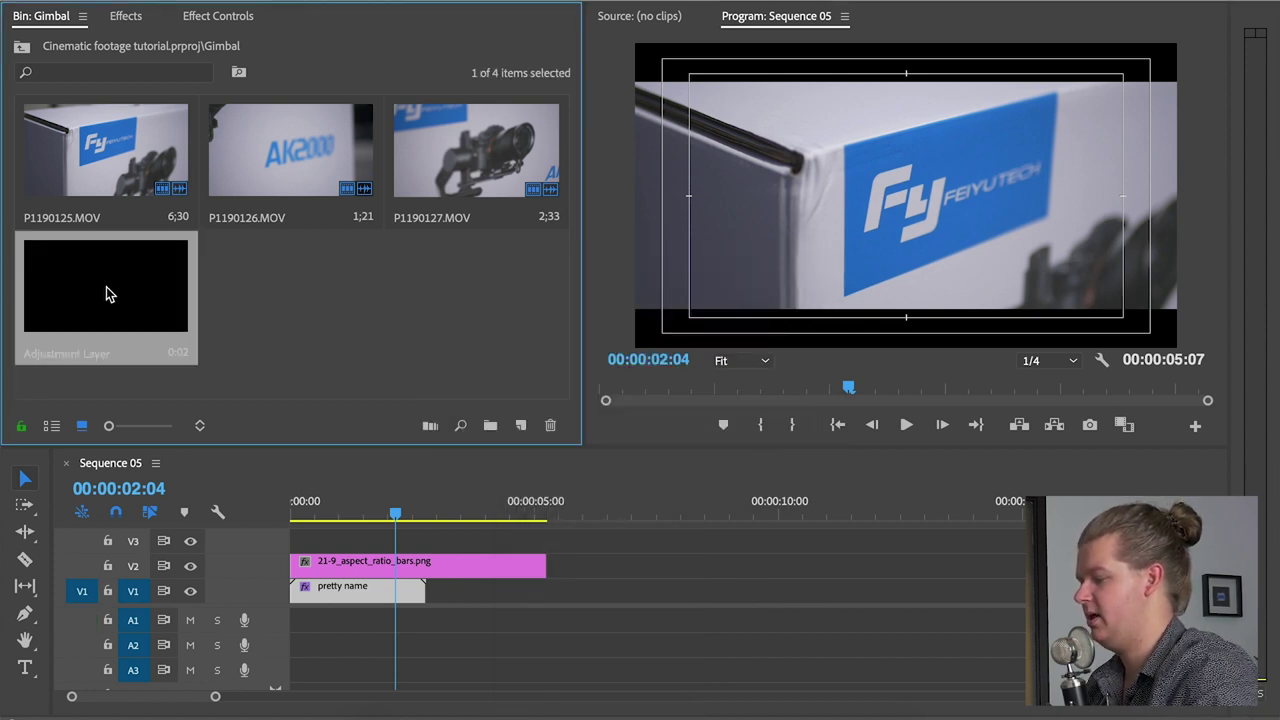
Place the adjustment layer on V2 from the sequence start over the whole clip, with the 21-9 bars on V3.
{"action": "mouse_move", "coordinate": [540, 424]}
{"action": "left_mouse_down"}
{"action": "mouse_move", "coordinate": [640, 543]}
{"action": "mouse_move", "coordinate": [614, 571]}
{"action": "mouse_move", "coordinate": [714, 564]}
{"action": "left_mouse_up"}
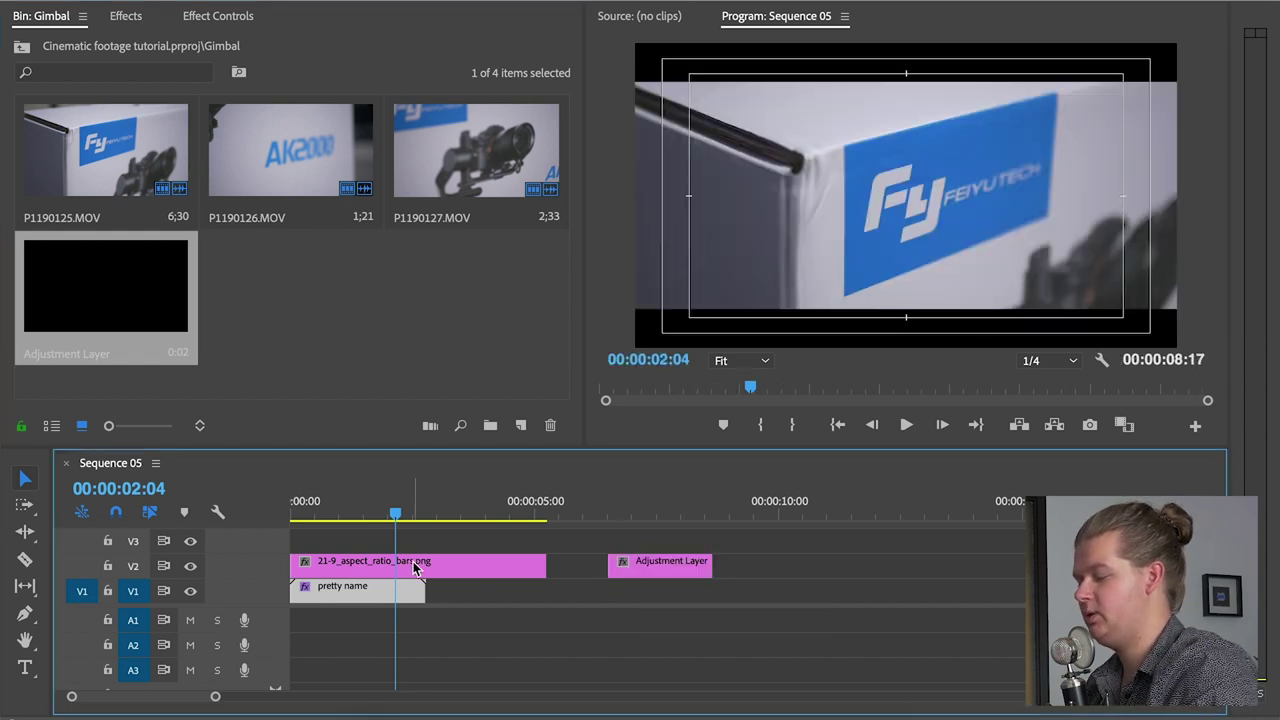
{"action": "left_click_drag", "start_coordinate": [423, 566], "coordinate": [401, 545]}
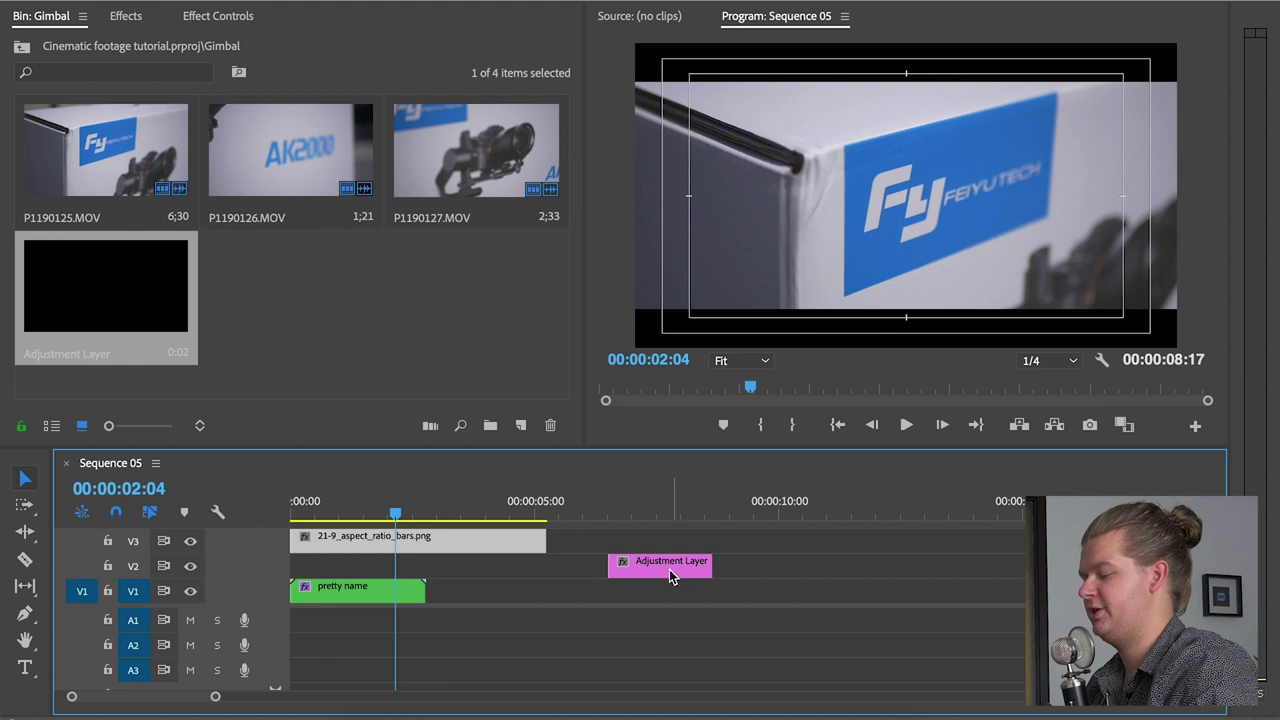
{"action": "left_click_drag", "start_coordinate": [669, 570], "coordinate": [350, 566]}
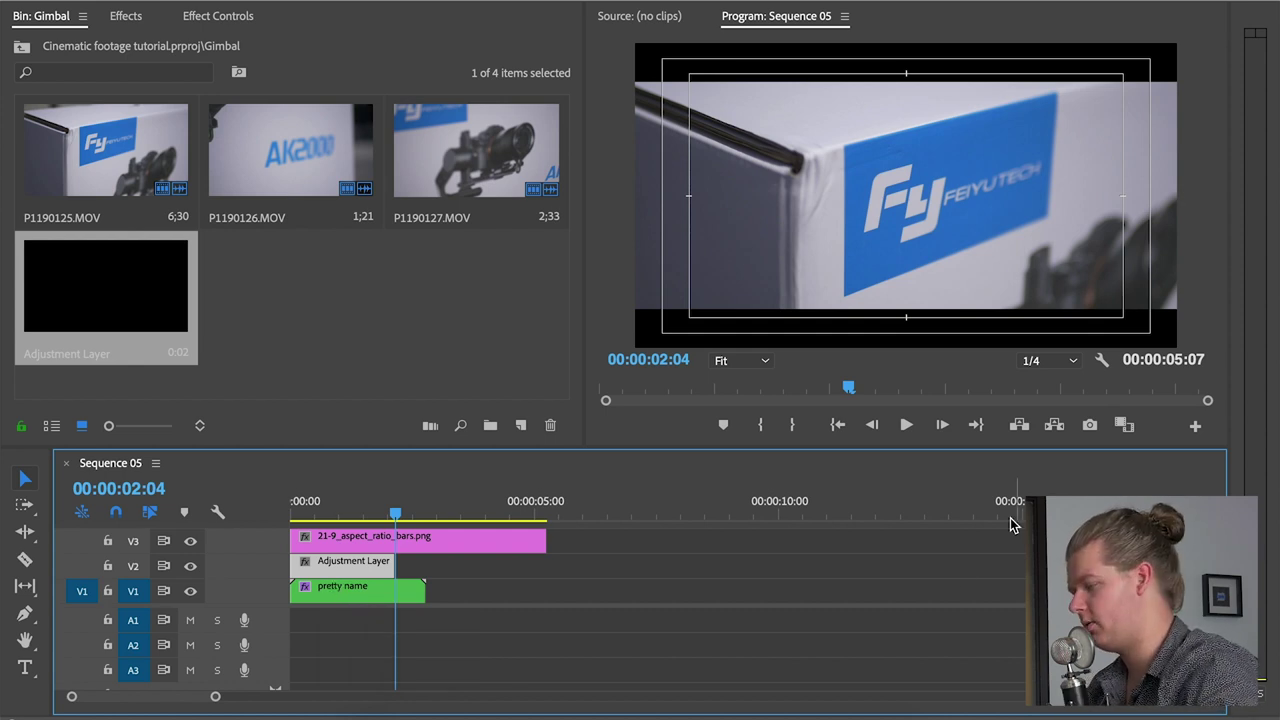
{"action": "left_click_drag", "start_coordinate": [394, 564], "coordinate": [1020, 556]}
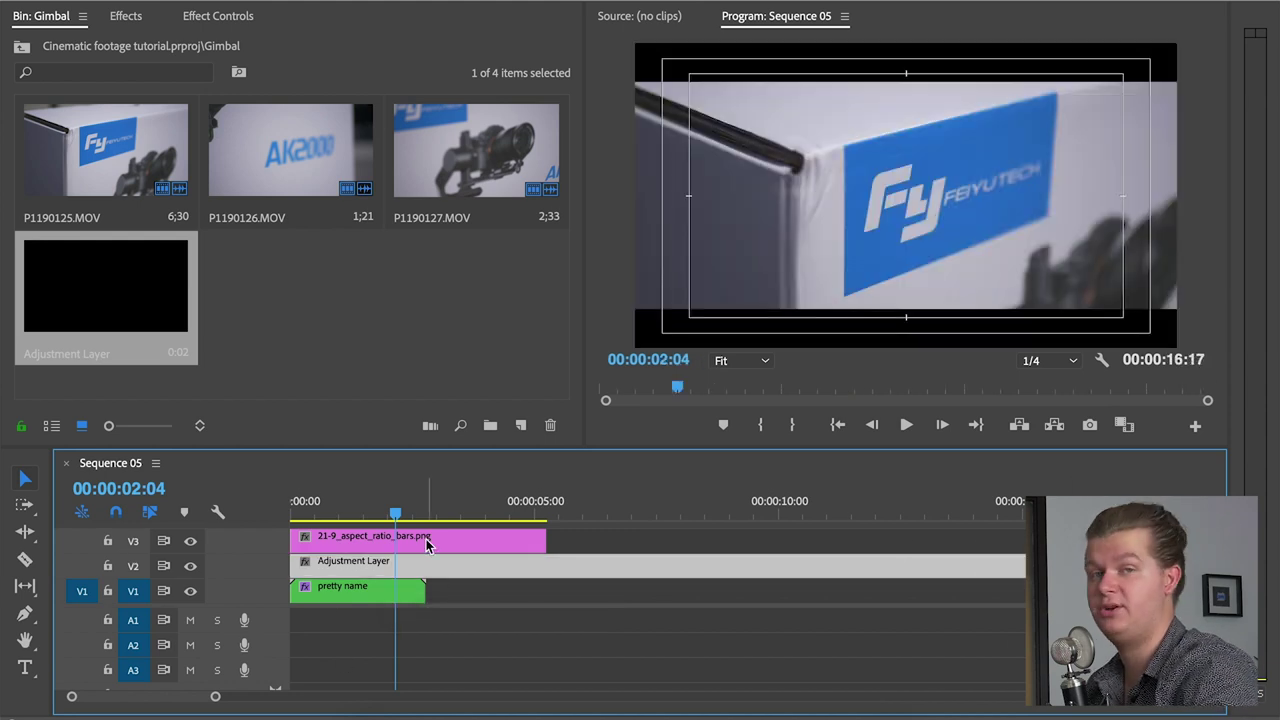
Switch to the Color workspace, widen the Lumetri Color panel and toggle its Creative section.
{"action": "left_click", "coordinate": [560, 1]}
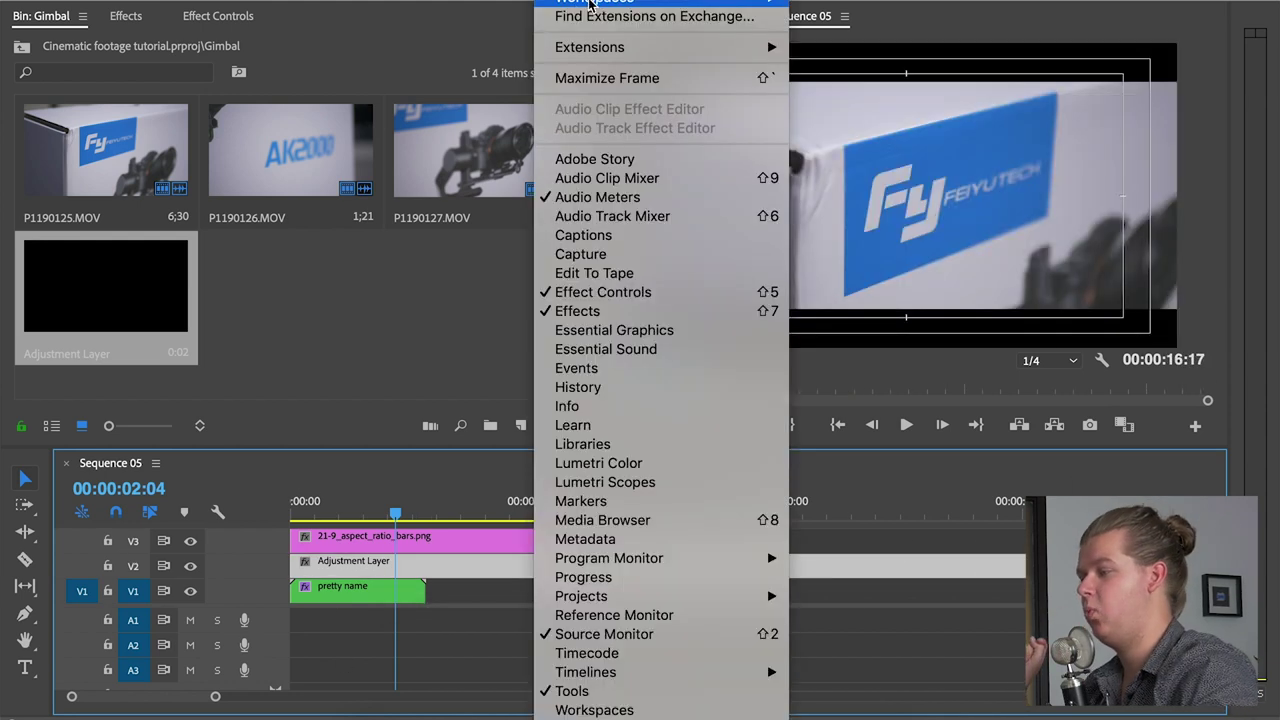
{"action": "mouse_move", "coordinate": [600, 2]}
{"action": "left_click", "coordinate": [843, 79]}
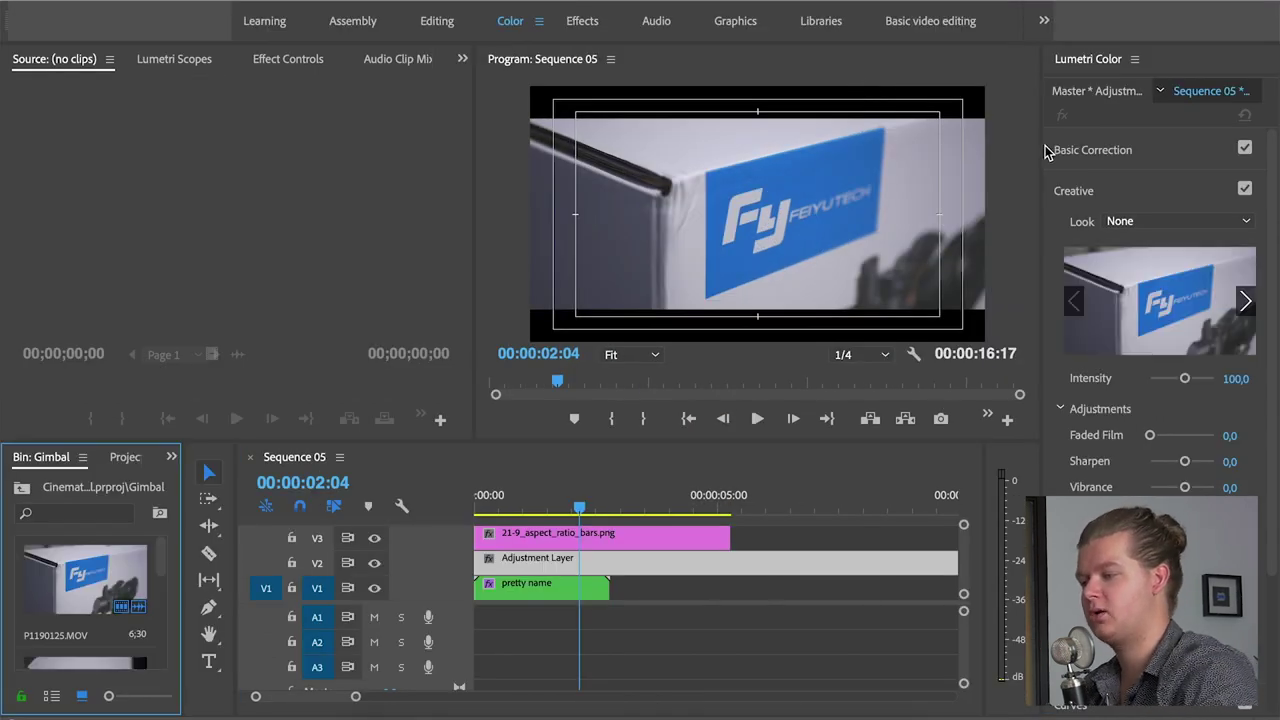
{"action": "left_click_drag", "start_coordinate": [1042, 149], "coordinate": [962, 152]}
{"action": "left_click", "coordinate": [1023, 182]}
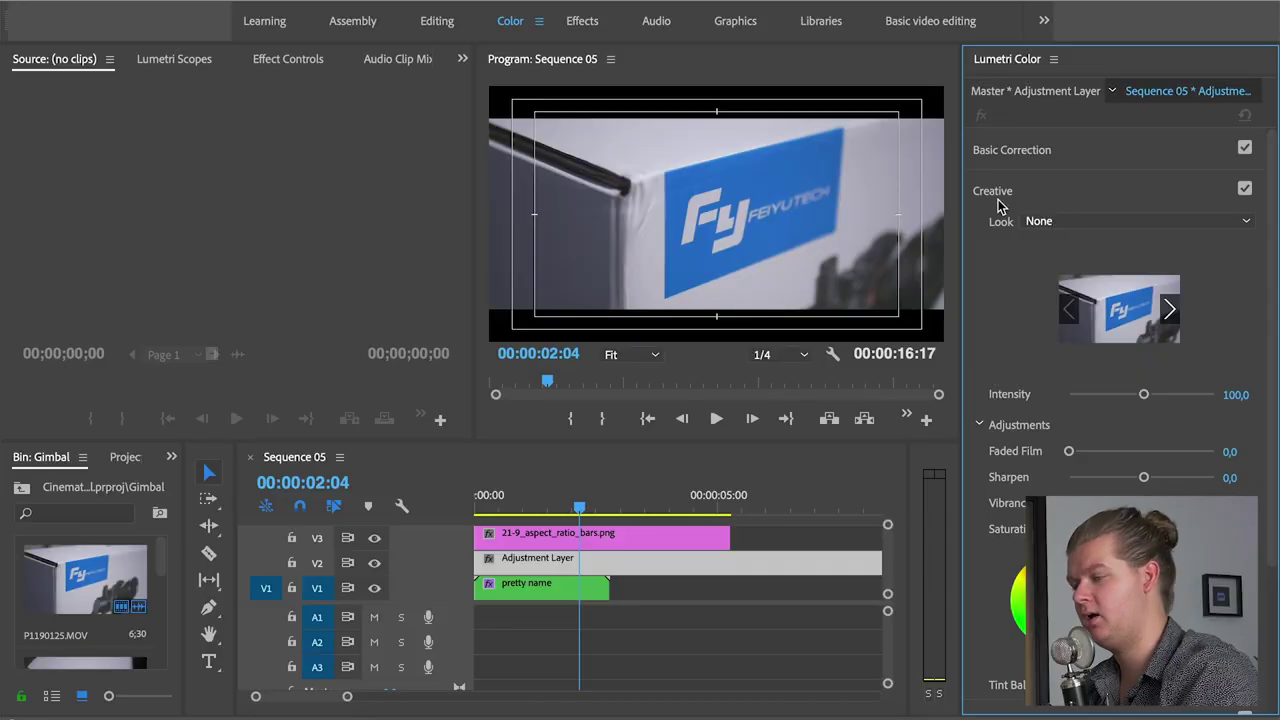
Load FGCineVibrant.cube as the Creative look of the adjustment layer.
{"action": "left_click", "coordinate": [1063, 222]}
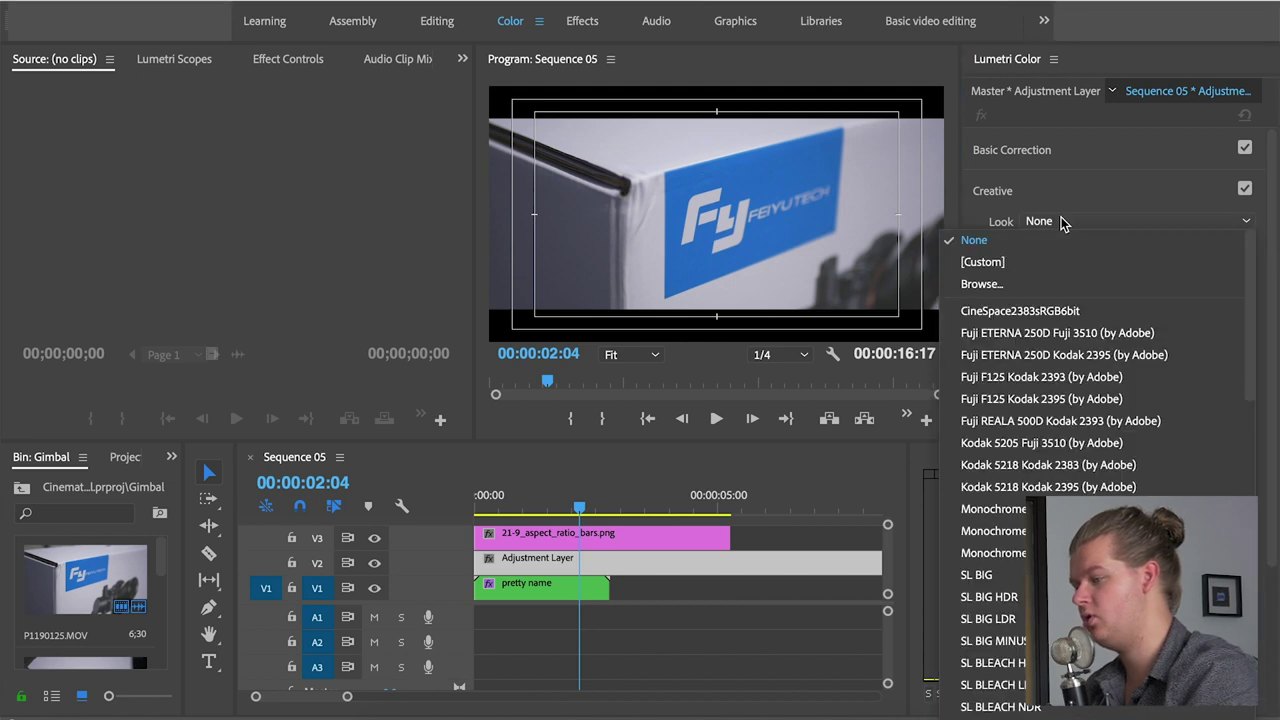
{"action": "left_click", "coordinate": [985, 285]}
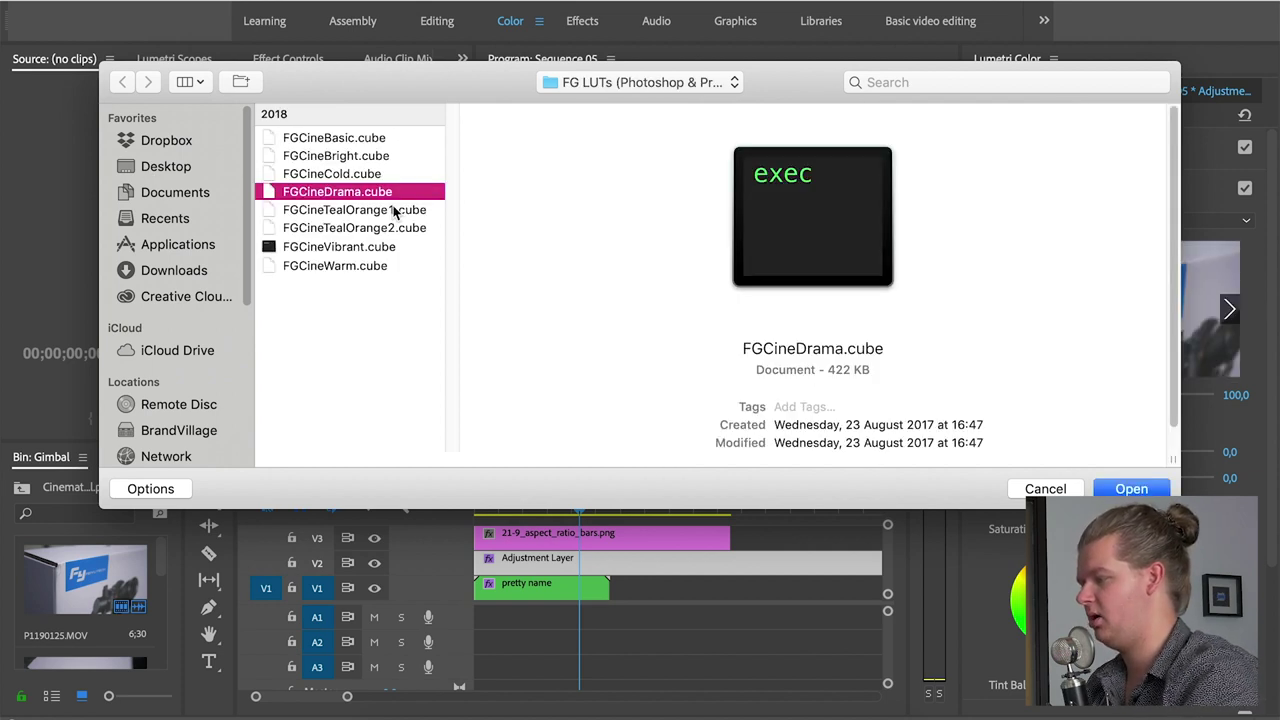
{"action": "left_click", "coordinate": [343, 247]}
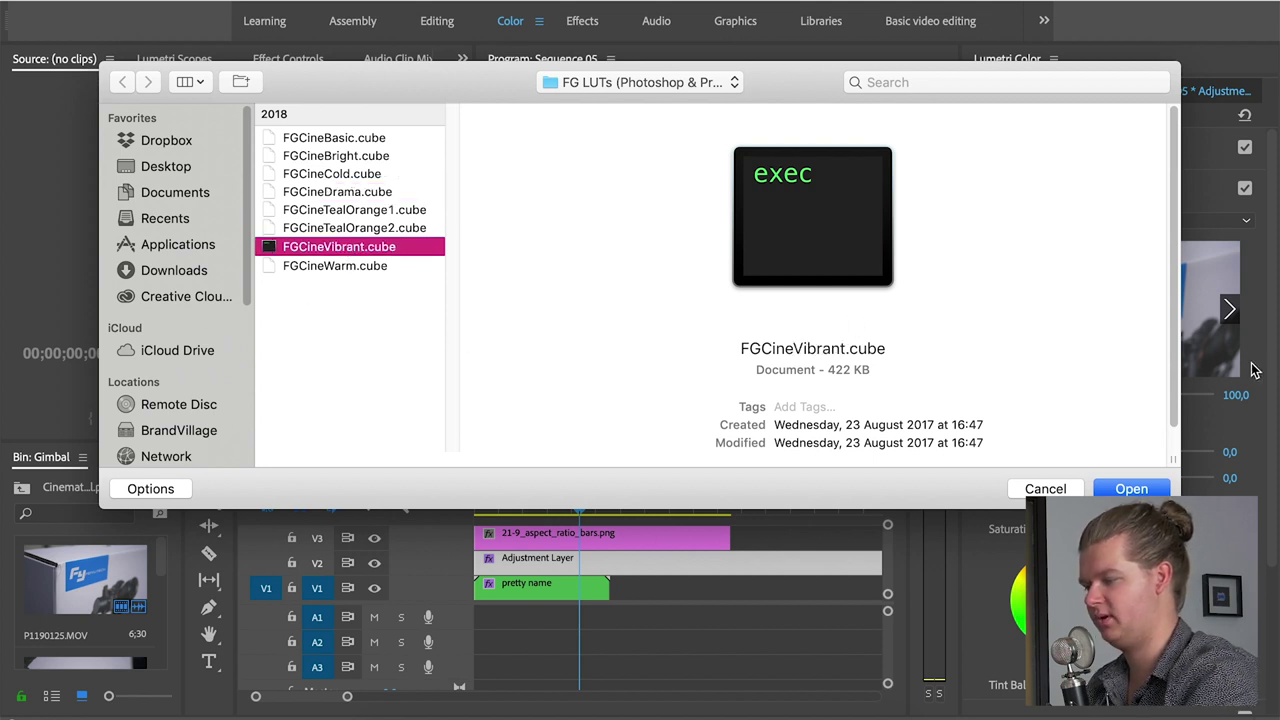
{"action": "left_click", "coordinate": [1131, 489]}
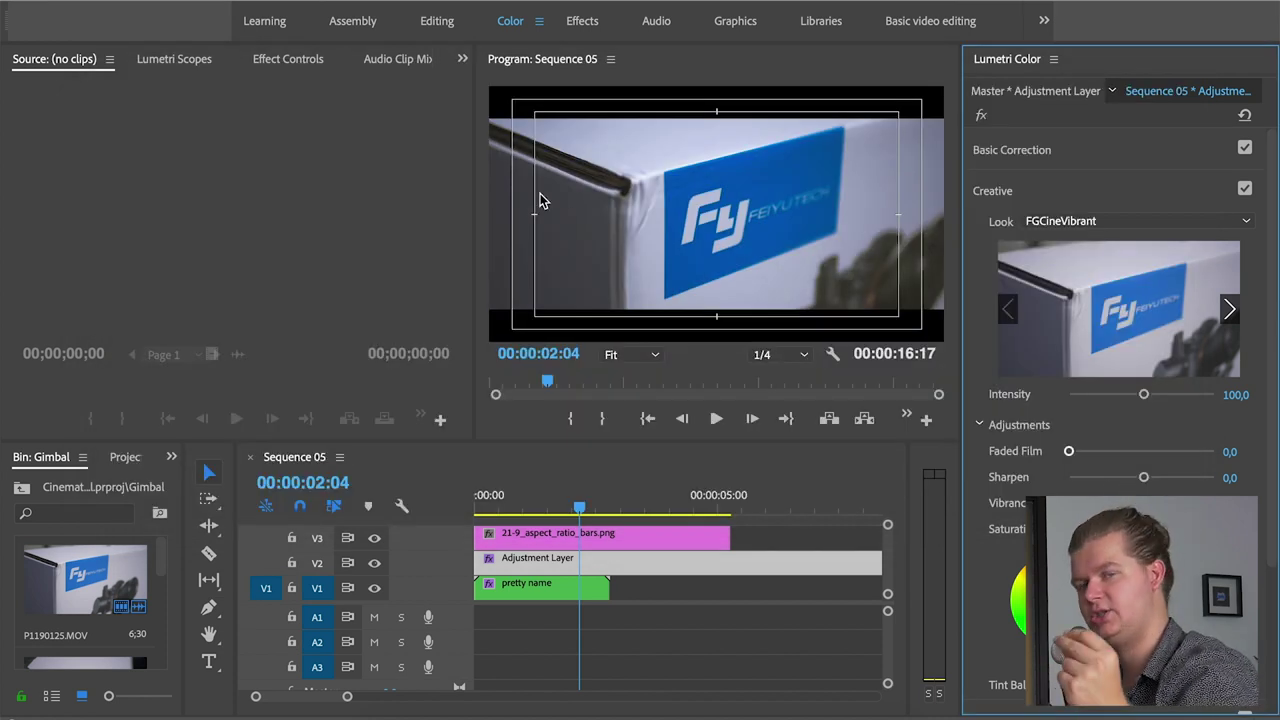
Compare with V2 on and off, lower the look's Intensity to about 49.3, and expand Basic Correction.
{"action": "left_click", "coordinate": [375, 564]}
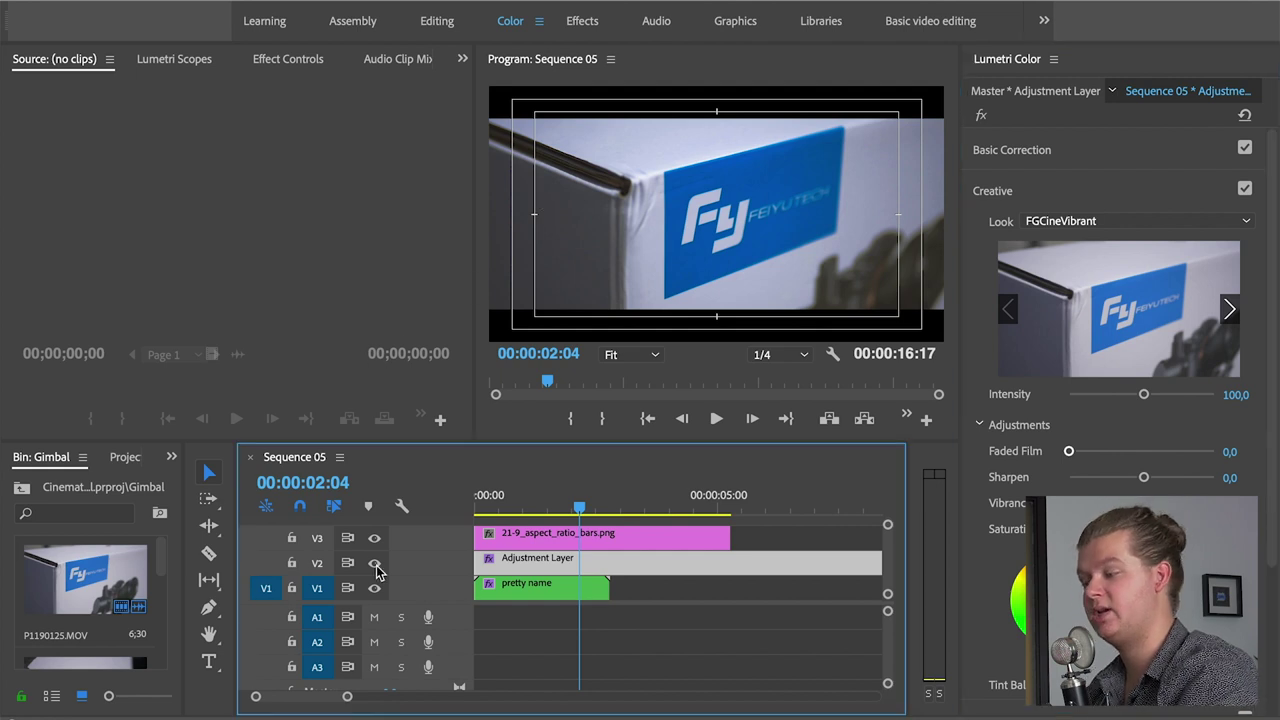
{"action": "left_click", "coordinate": [375, 564]}
{"action": "left_click", "coordinate": [375, 564]}
{"action": "left_click", "coordinate": [375, 564]}
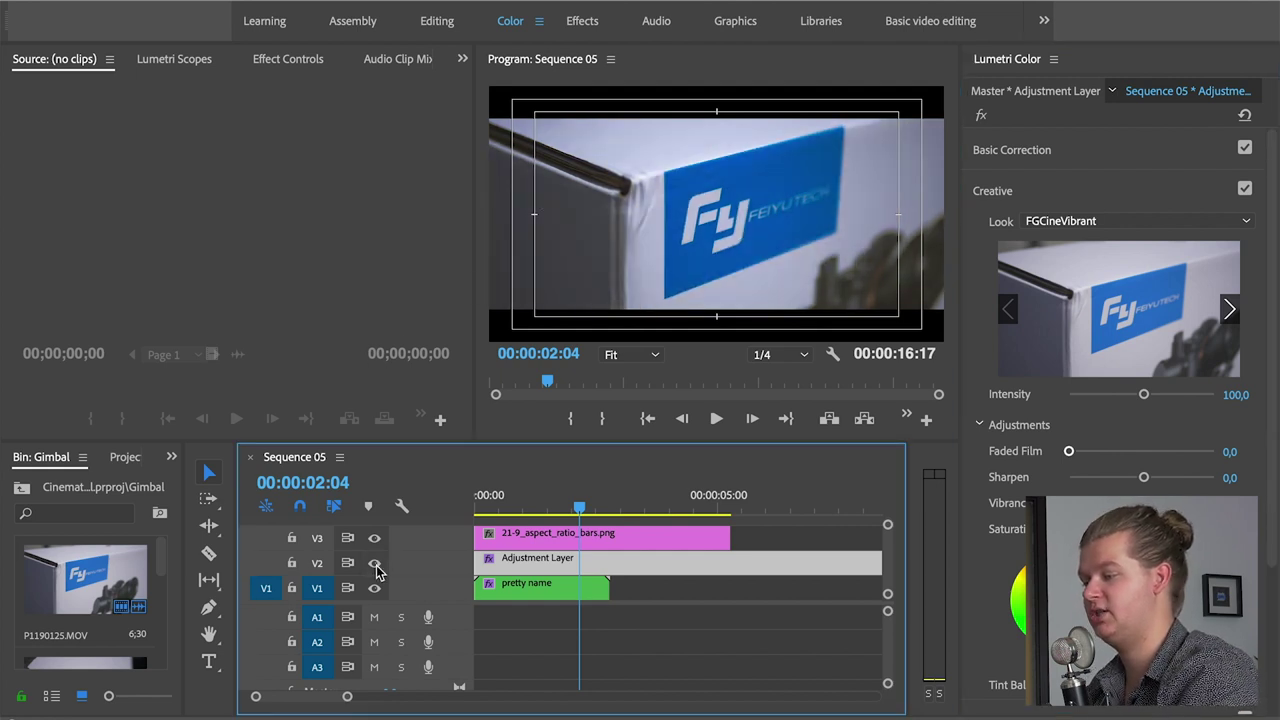
{"action": "left_click", "coordinate": [1146, 396]}
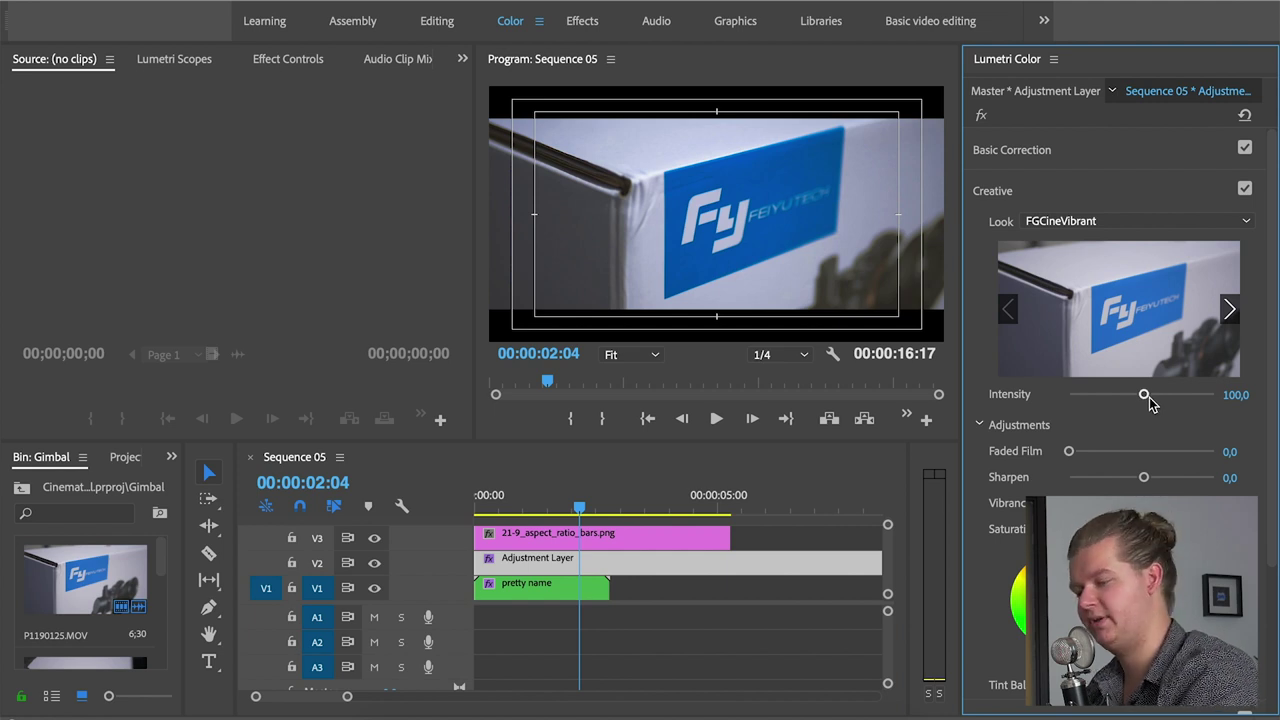
{"action": "left_click_drag", "start_coordinate": [1144, 395], "coordinate": [1105, 398]}
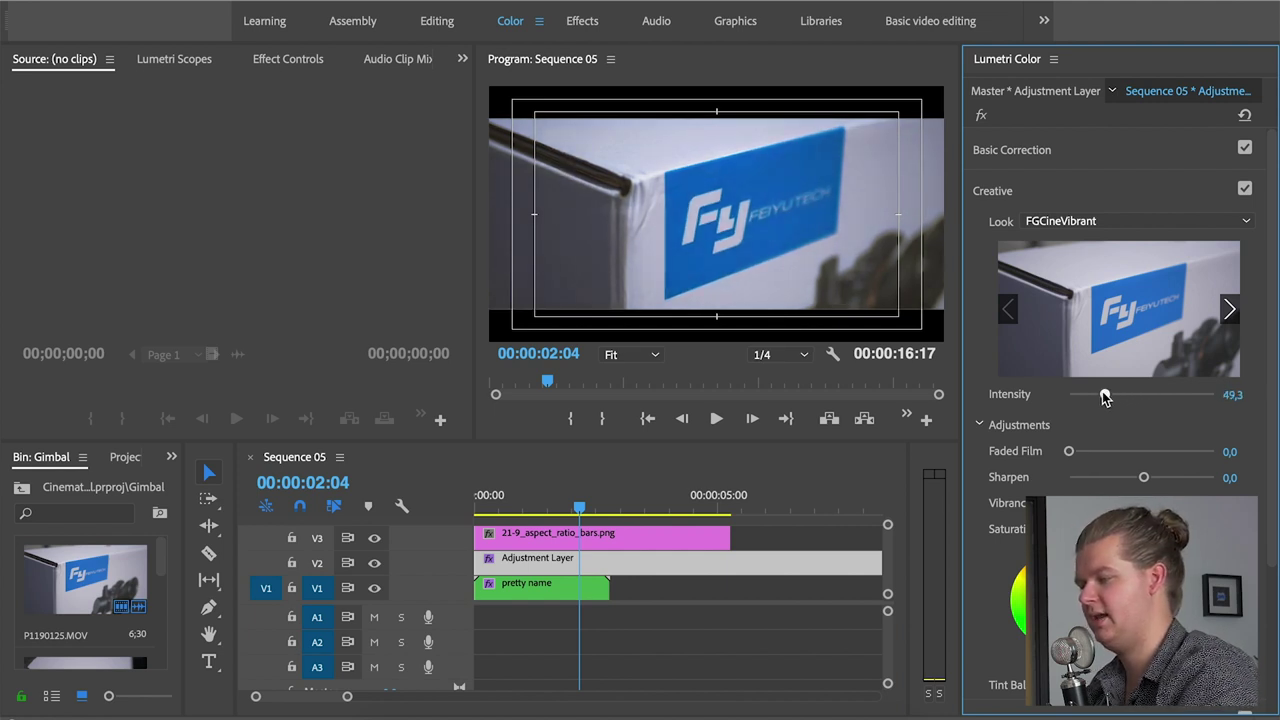
{"action": "left_click", "coordinate": [993, 190]}
{"action": "left_click", "coordinate": [1012, 149]}
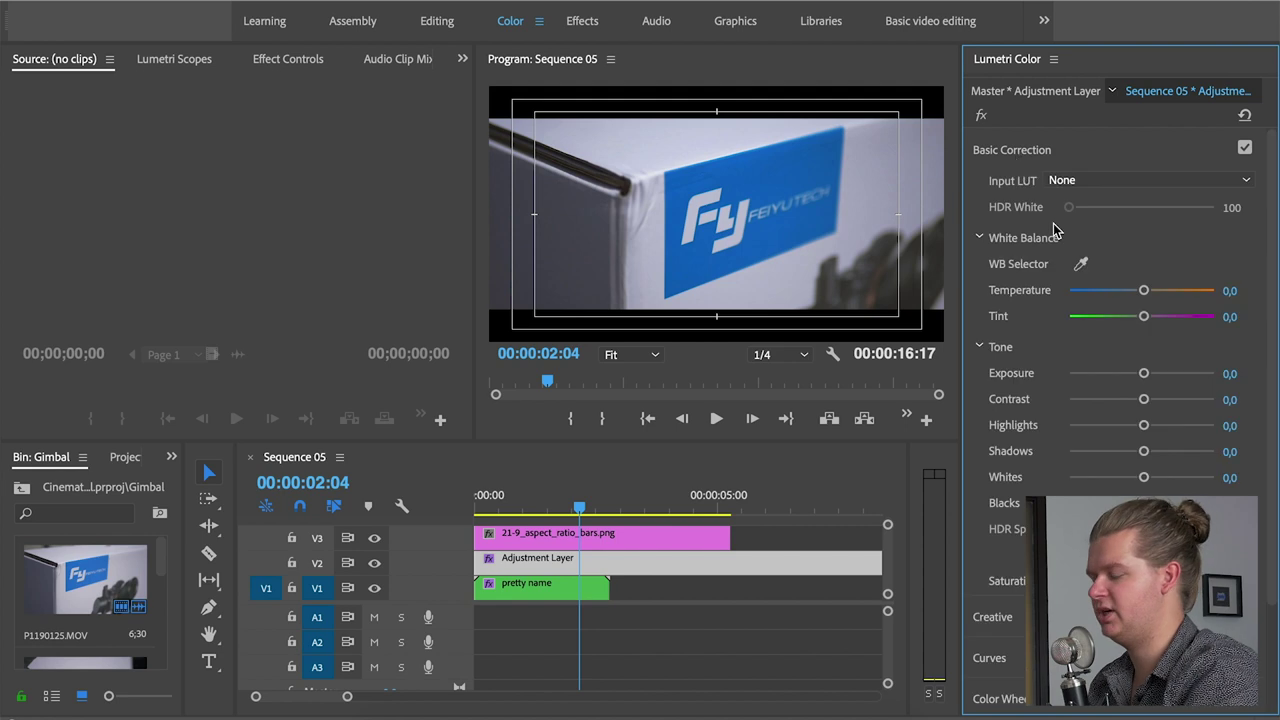